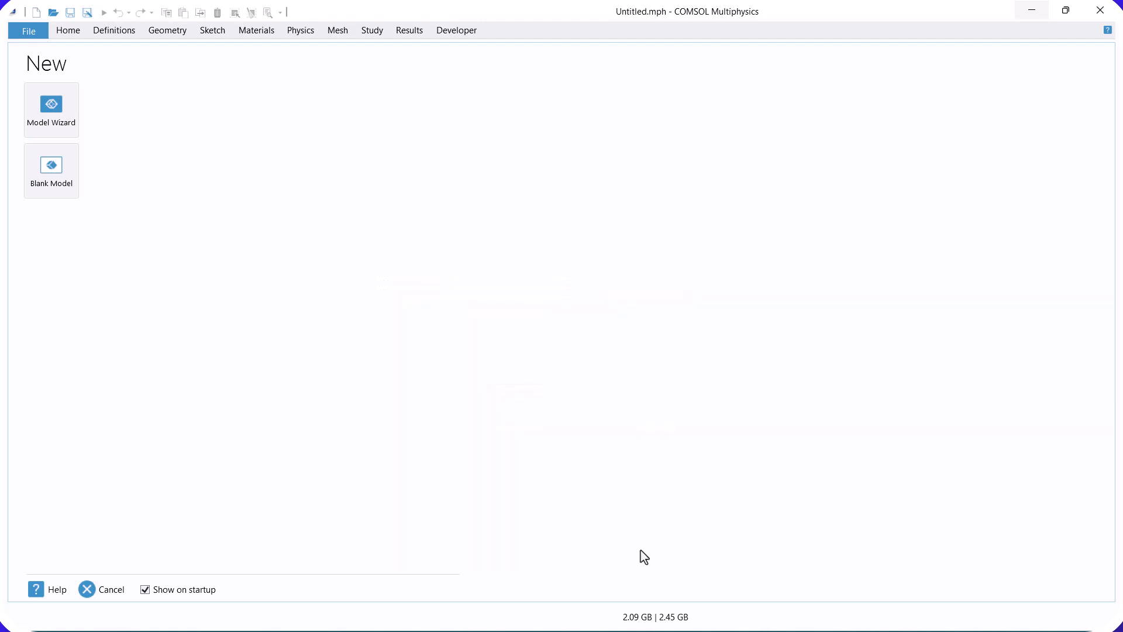
Create a 2D model with Nonisothermal Flow > Brinkman Equations physics and a Stationary study.
click(52, 108)
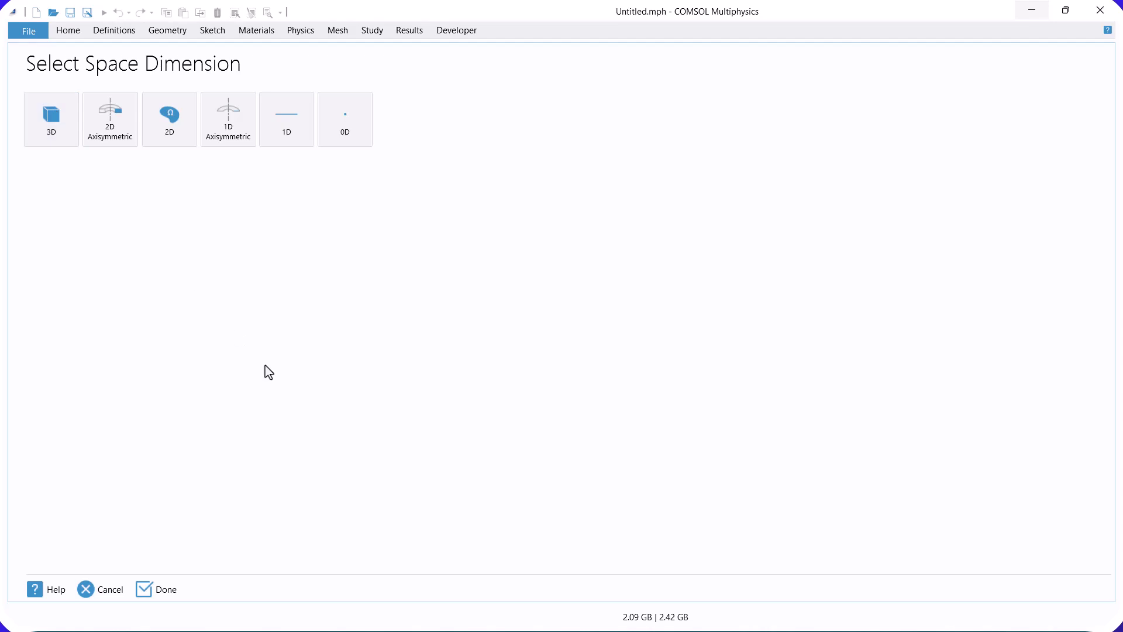
click(170, 131)
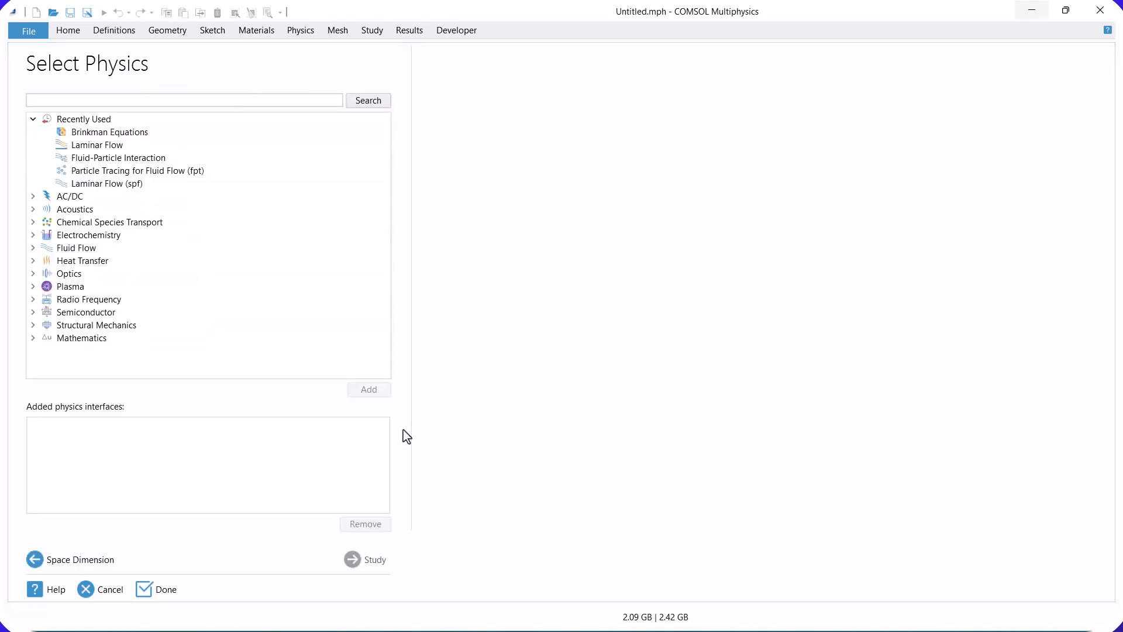
click(34, 248)
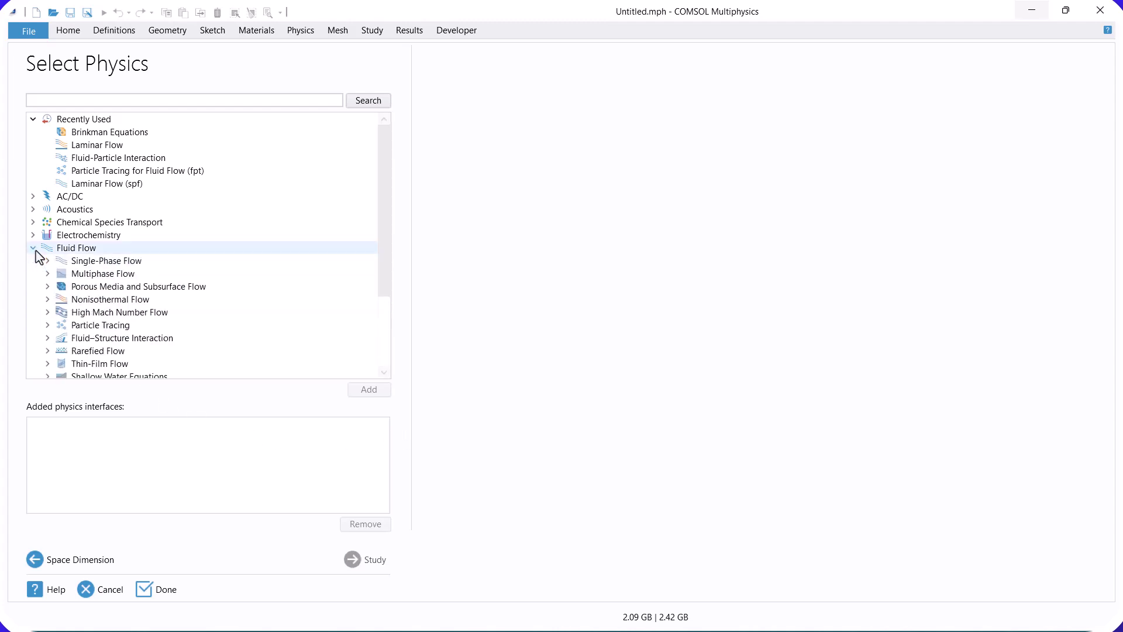
click(47, 300)
click(114, 351)
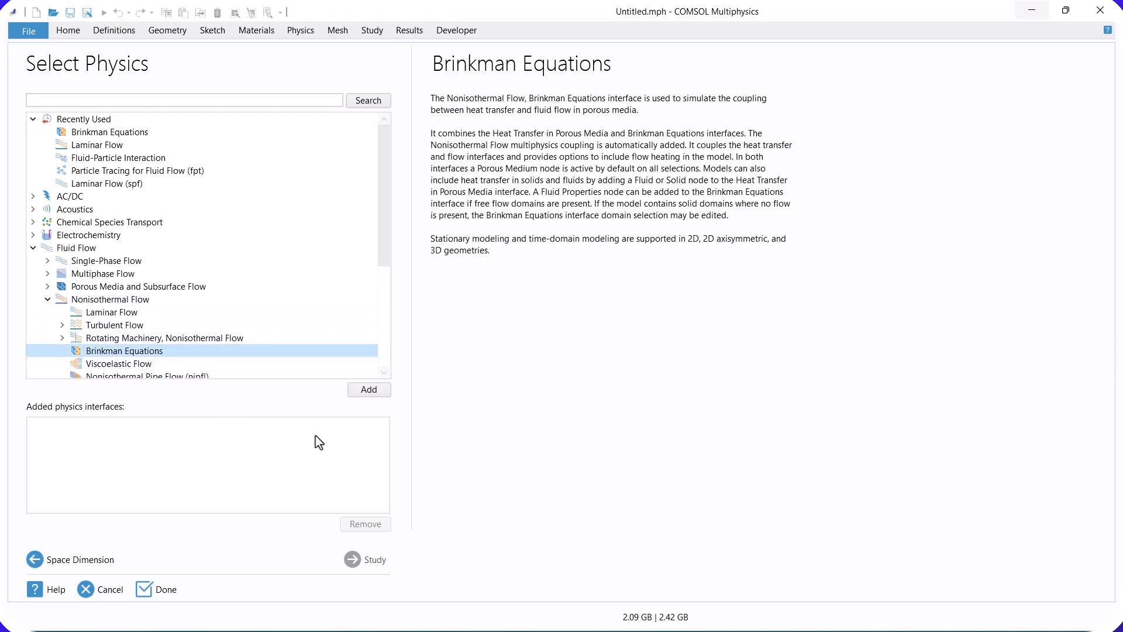
click(358, 389)
click(367, 560)
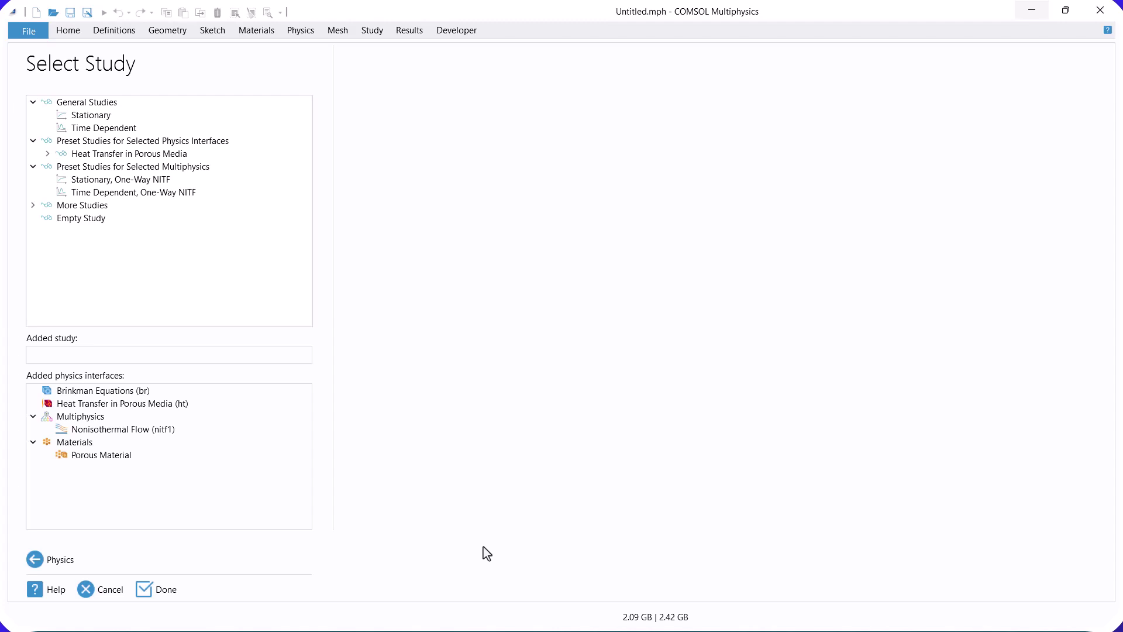
click(114, 116)
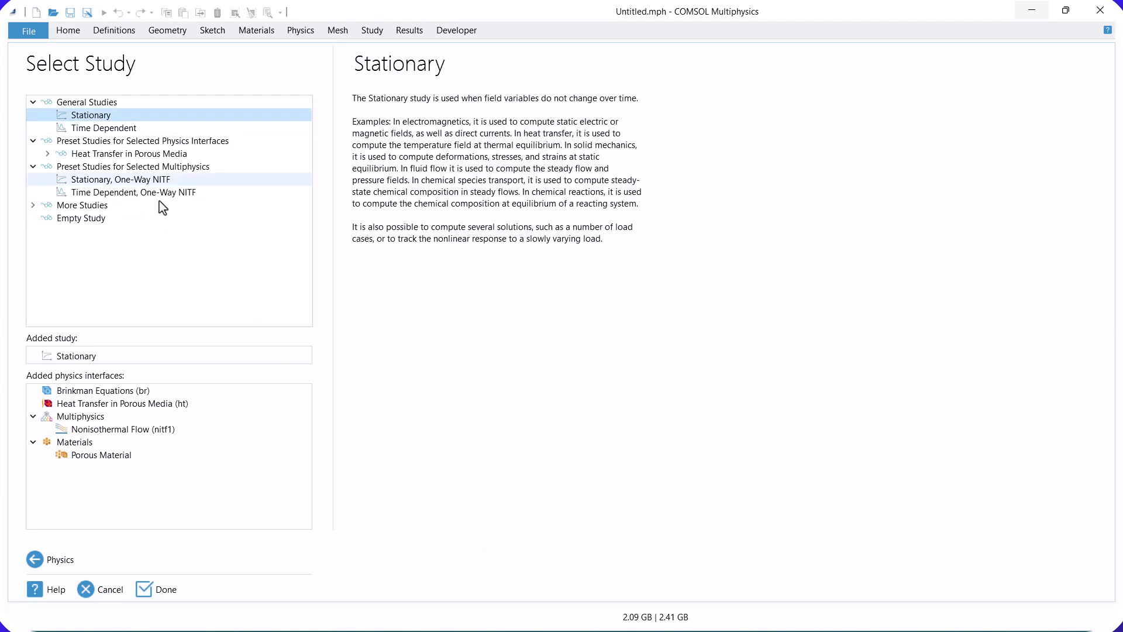
click(178, 587)
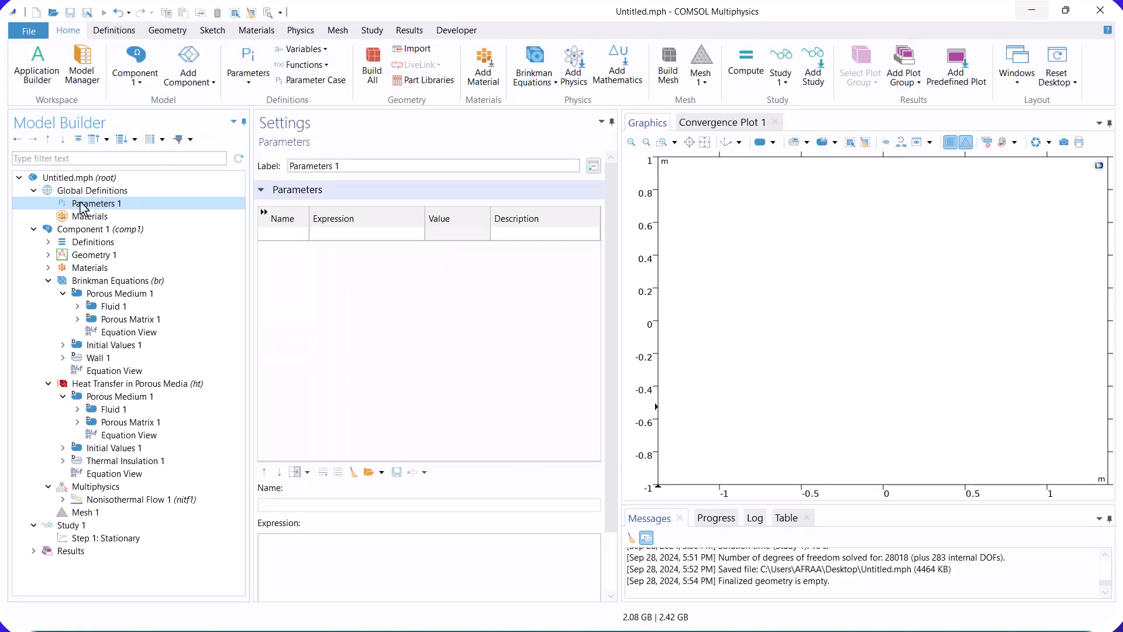
Add parameters ui = 0.2[m/s], Ti = 20[degC] and qw = 100[kW/m^2] described as 'Heat flux'.
click(279, 236)
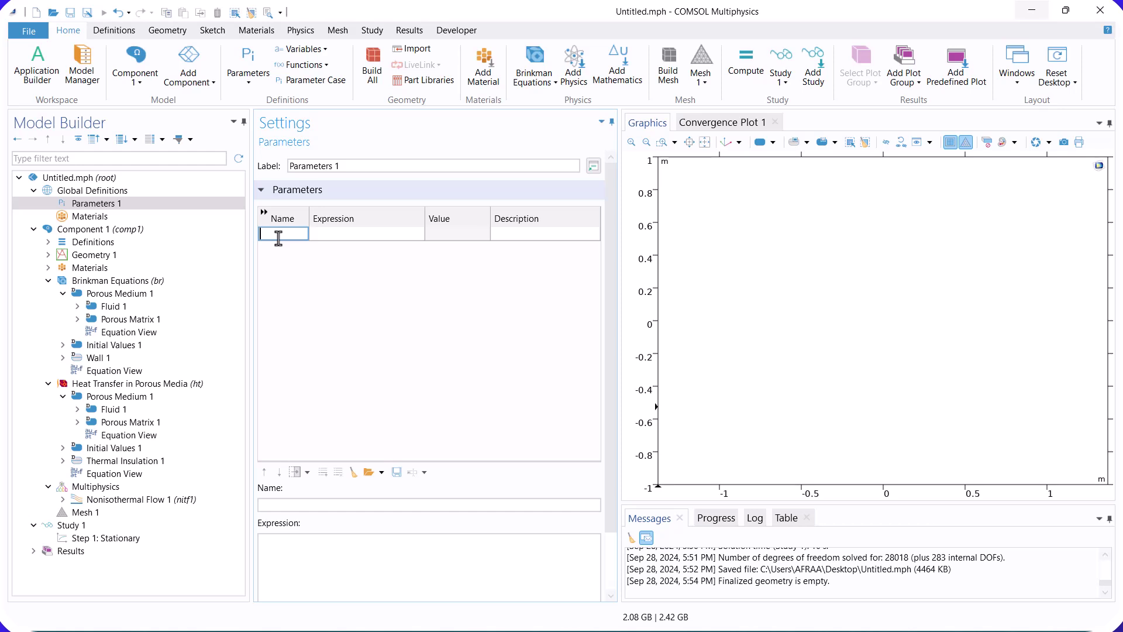
text(ui)
key(Tab)
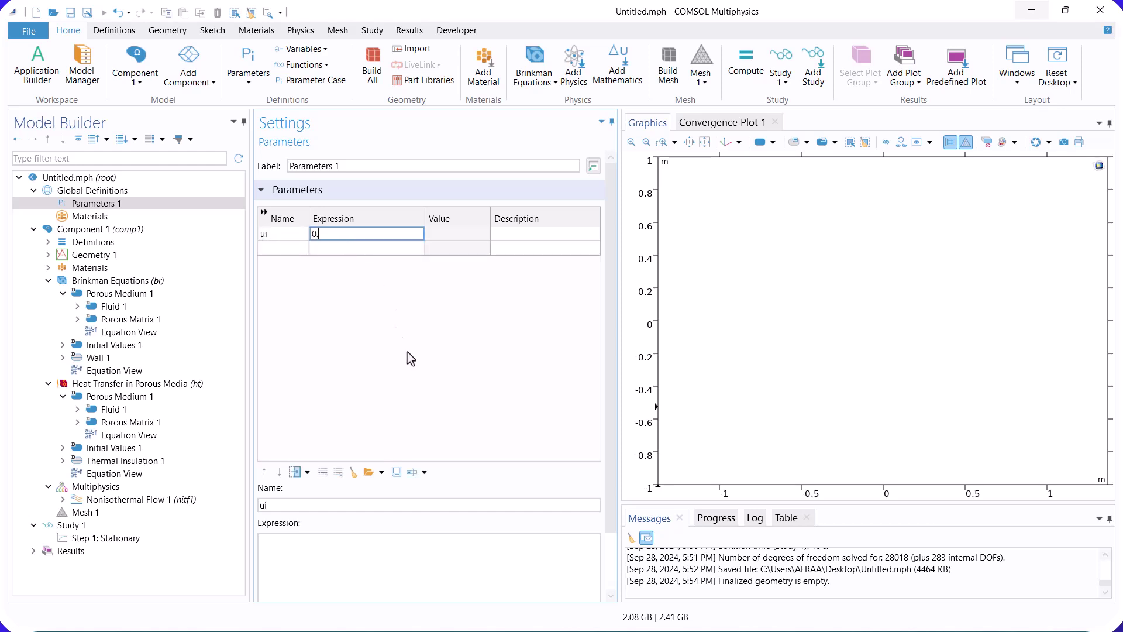
text(0.2[m/s])
key(Tab)
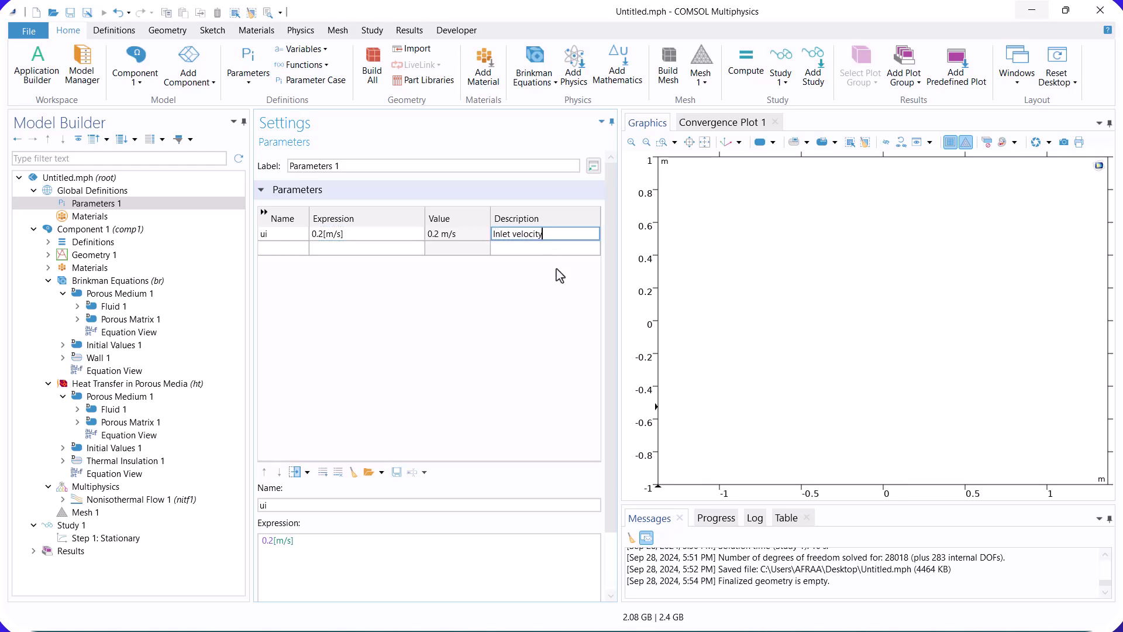
click(286, 246)
text(Ti)
key(Tab)
text(20[degC])
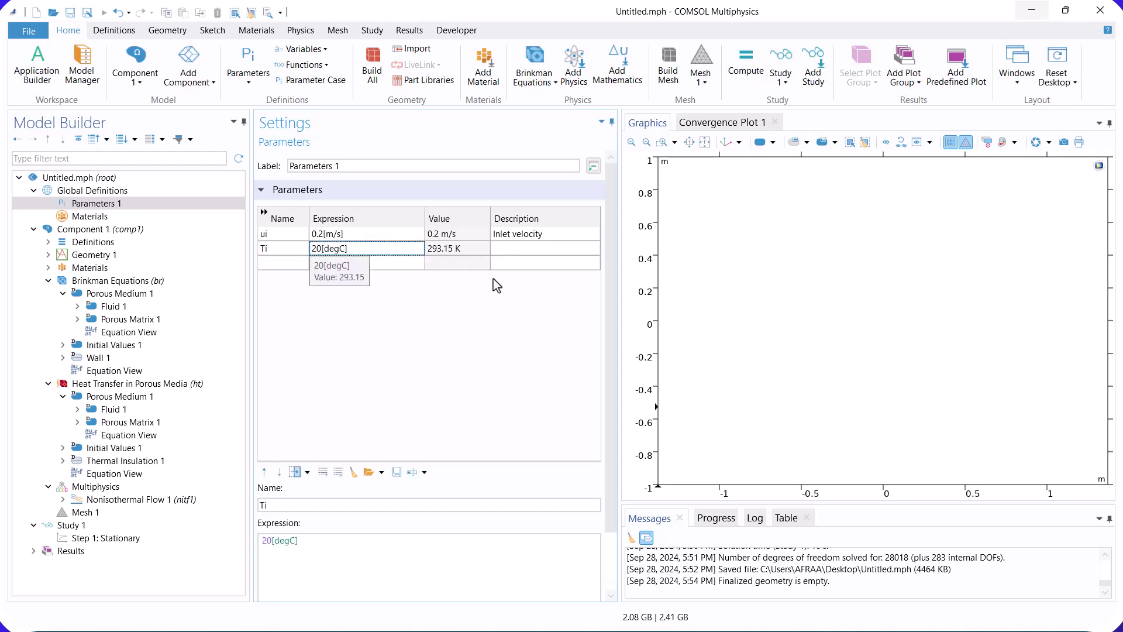
key(Tab)
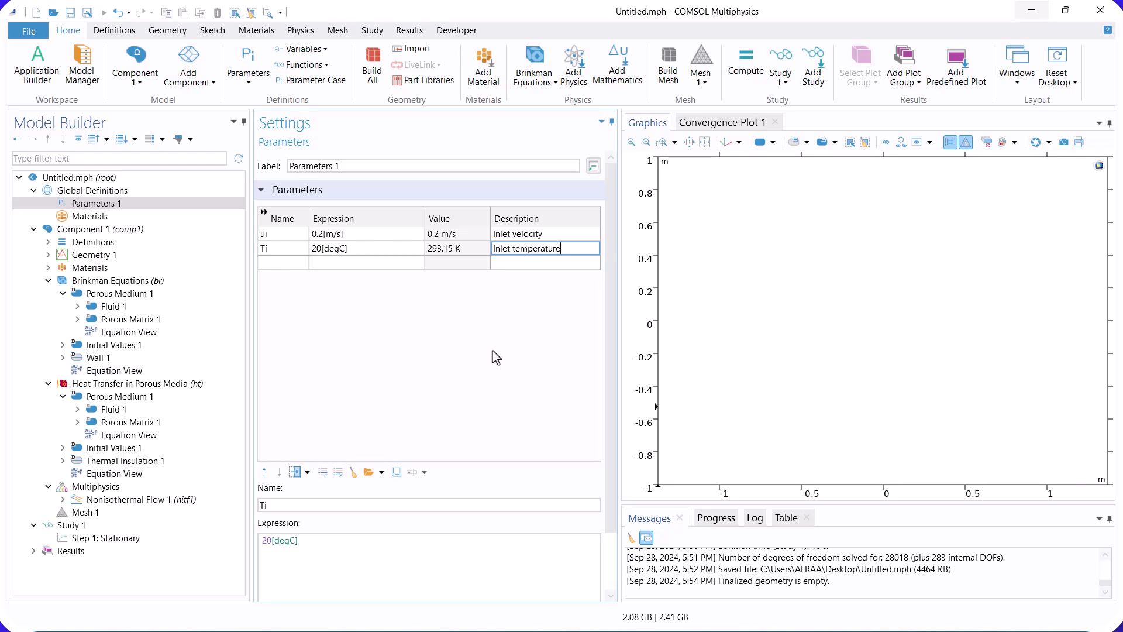
click(273, 265)
text(qw)
key(Tab)
text(100[kW/m^2])
key(Tab)
text(Heat flux)
Add parameters por = 0.99 ('Porosity') and ka = 1e-9[m^2] ('Permeb').
click(296, 282)
text(por)
click(375, 281)
text(0.99)
click(523, 277)
text(Porosity)
key(Return)
click(282, 293)
text(ka)
key(Tab)
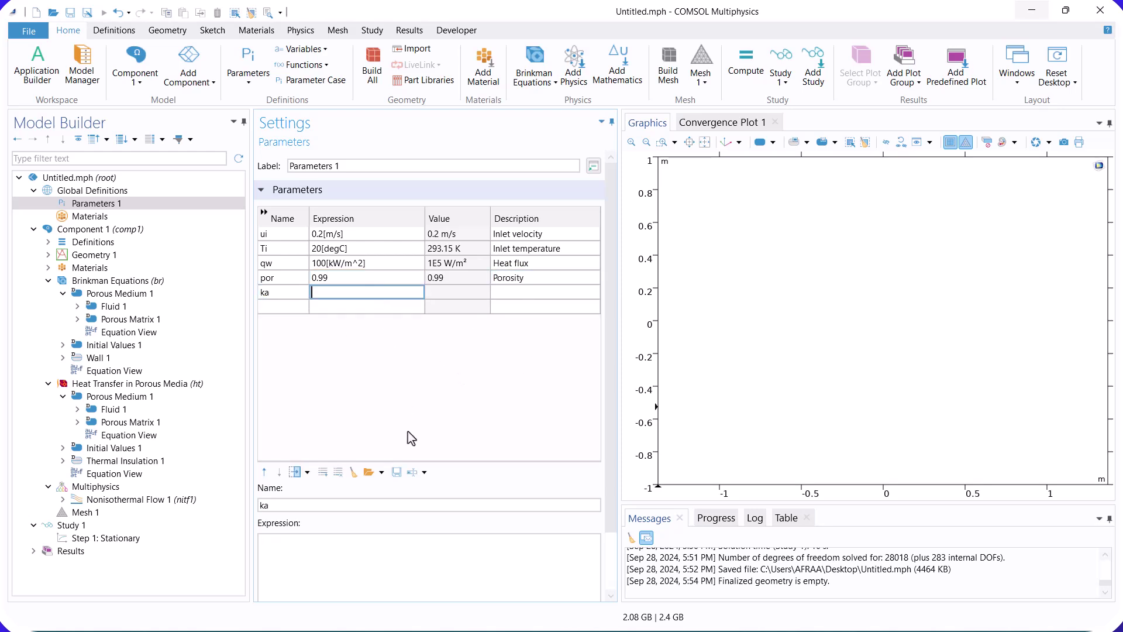
text(1e-9[m^2])
key(Return)
click(521, 296)
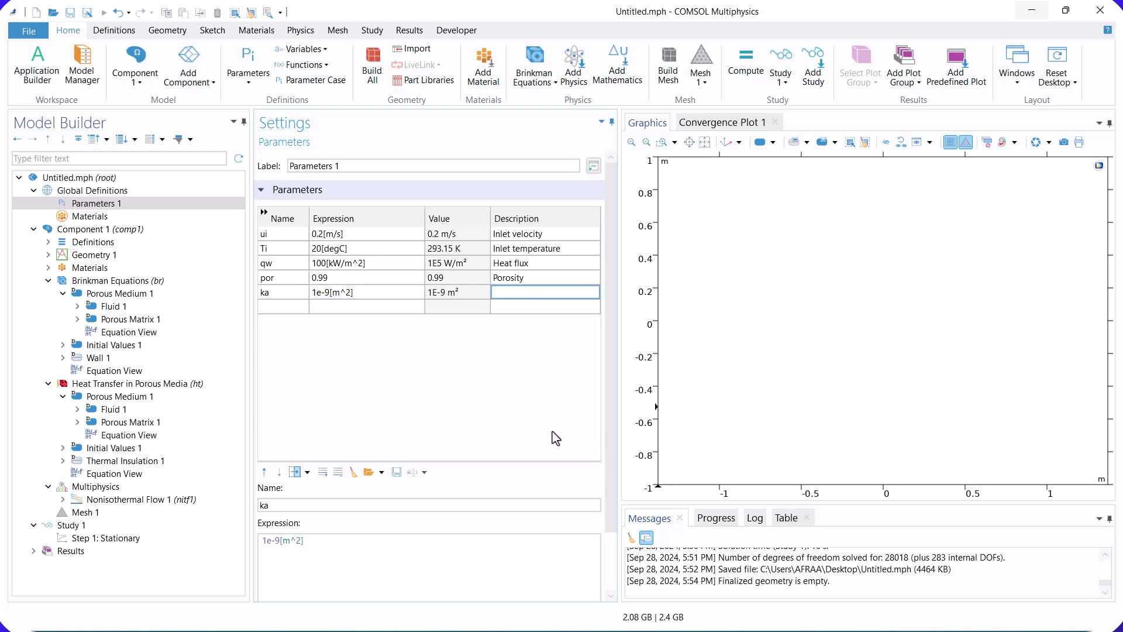
text(Permeb)
click(307, 310)
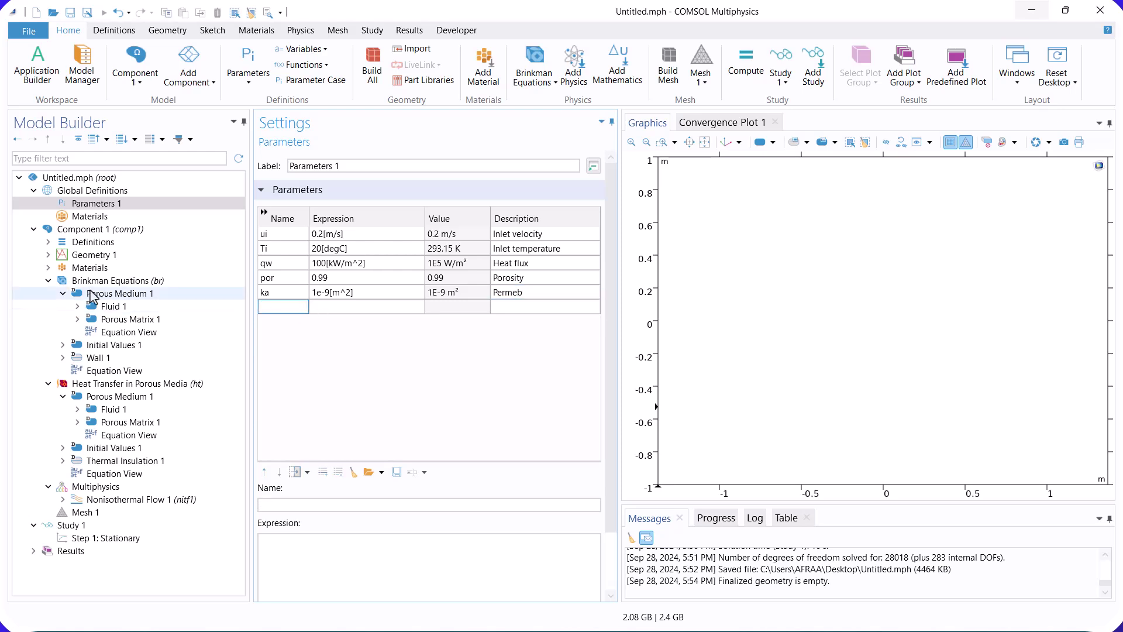
Add and build a rectangle 5 m wide and 1 m tall, zoomed to fit.
click(48, 255)
right_click(94, 255)
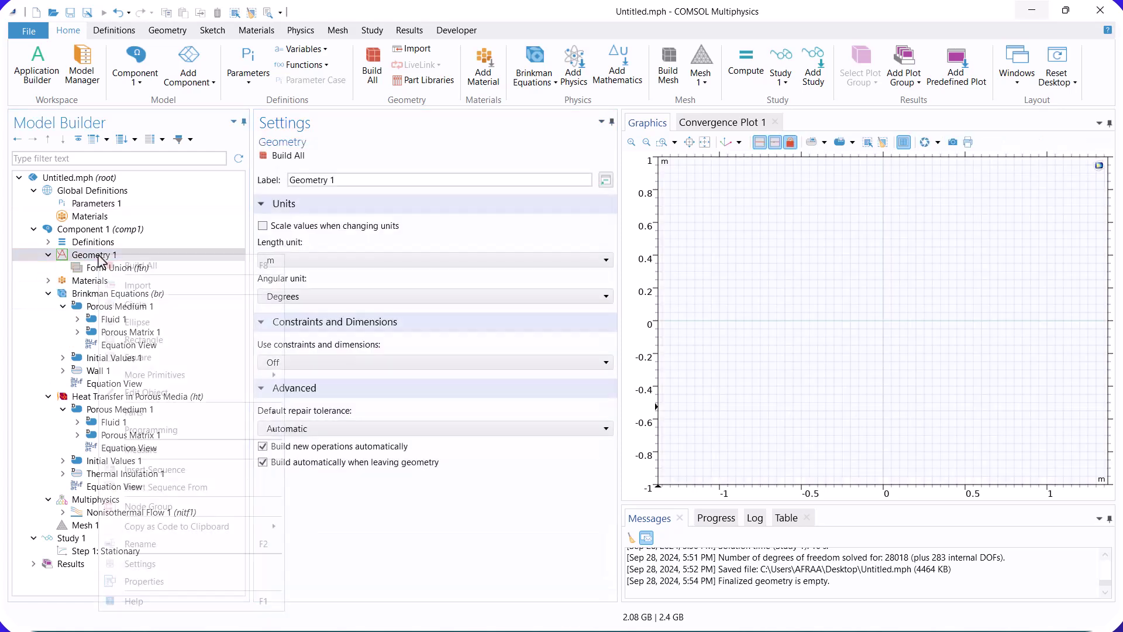
click(146, 341)
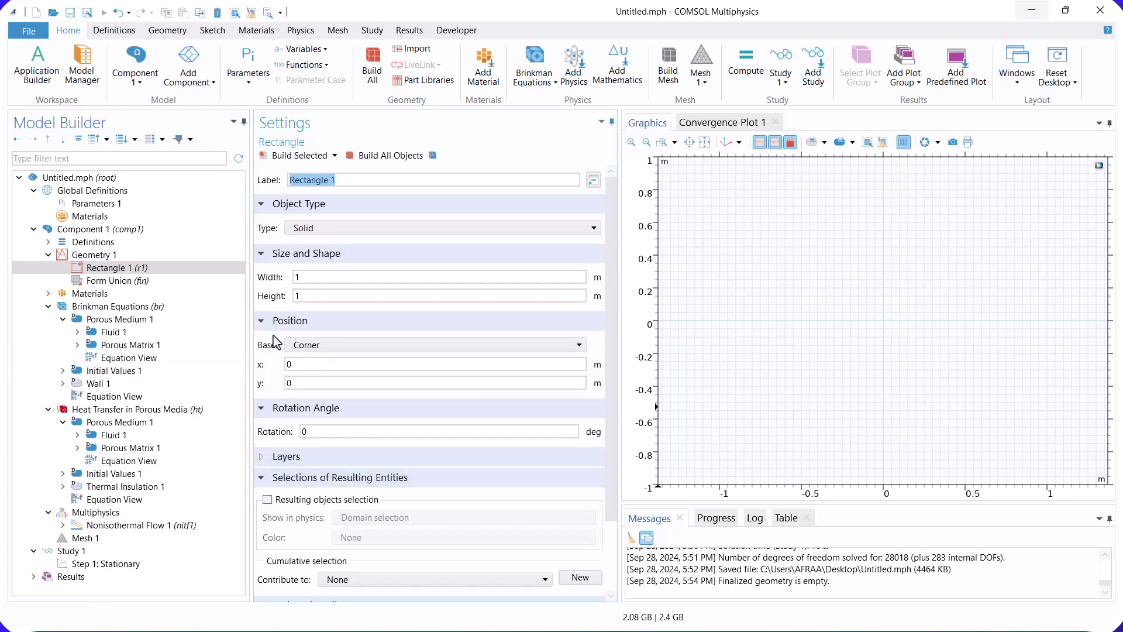
drag(326, 278, 286, 283)
click(380, 156)
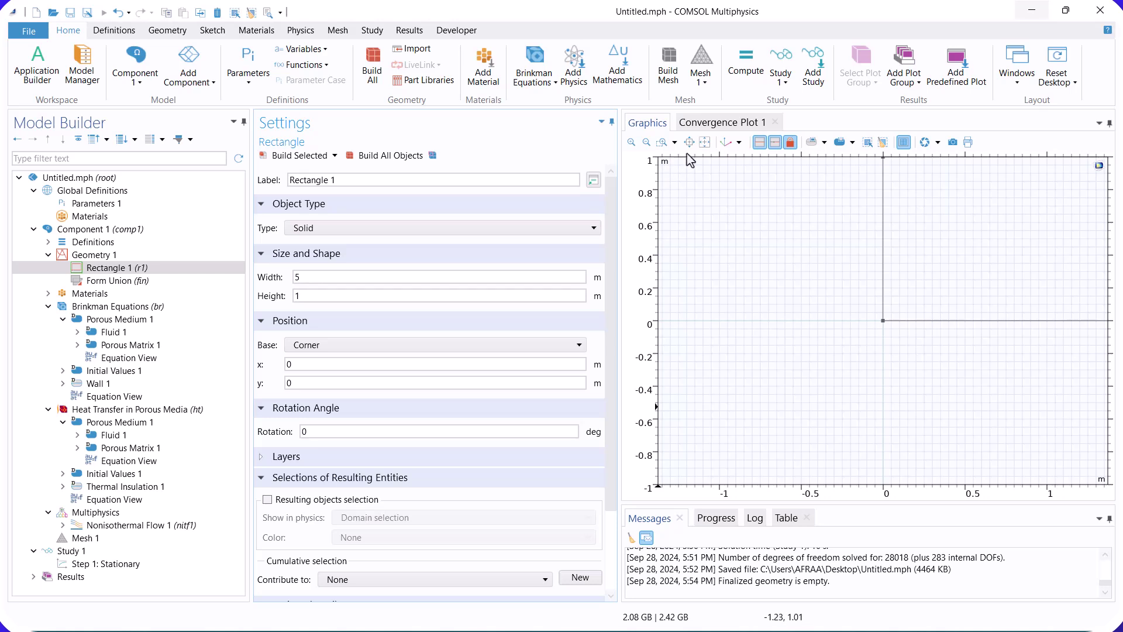
click(704, 144)
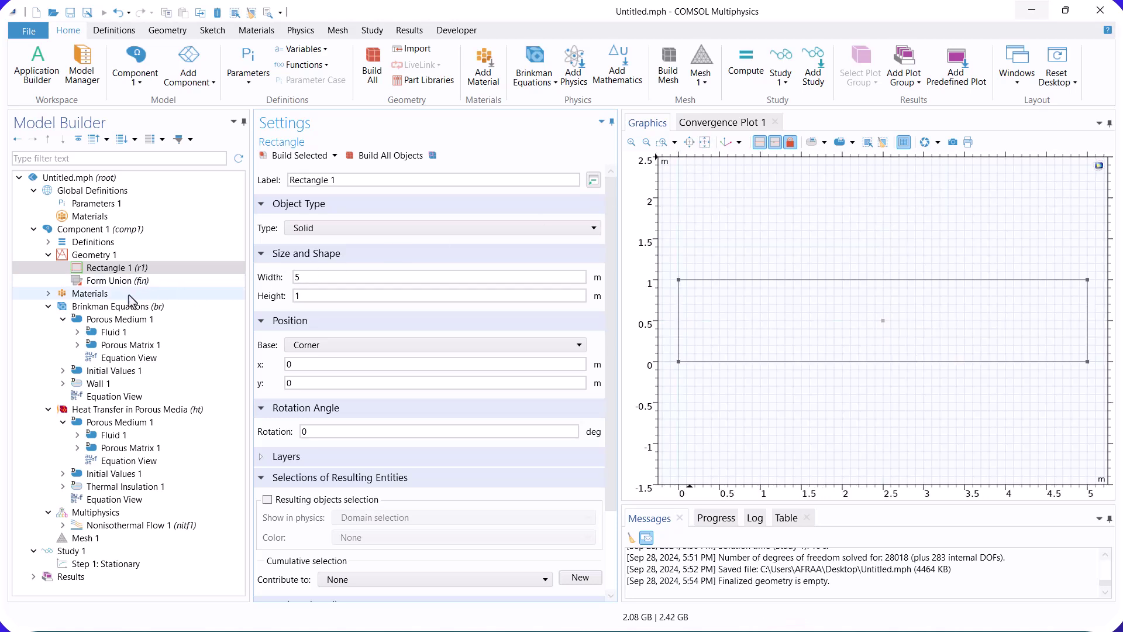
Review the Porous Material 1 node under Materials.
click(48, 293)
click(91, 309)
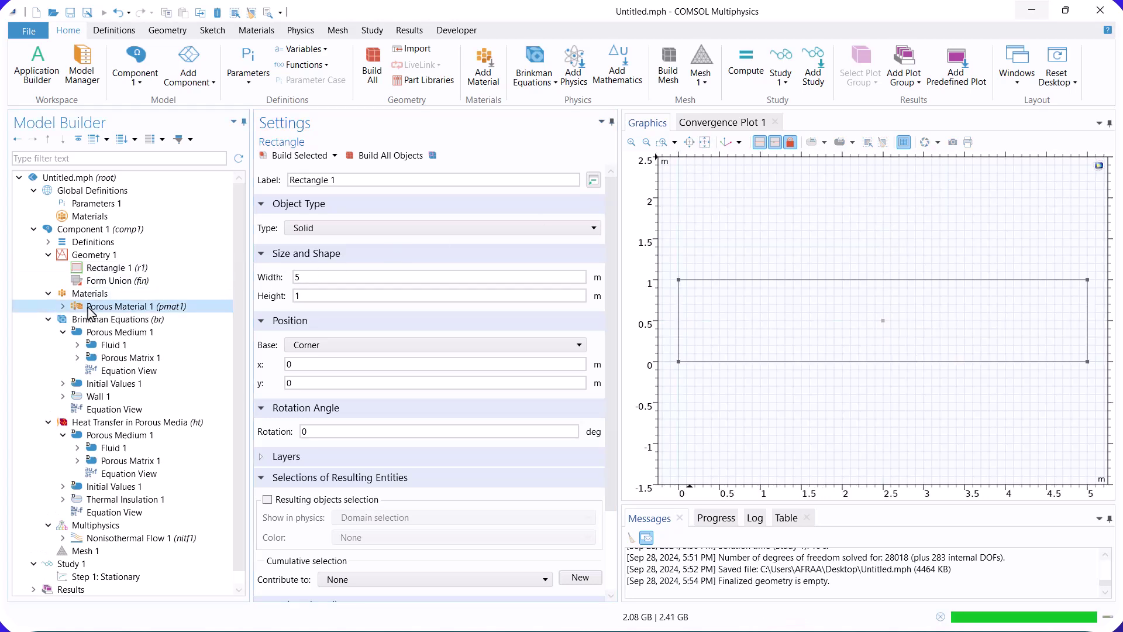
click(91, 294)
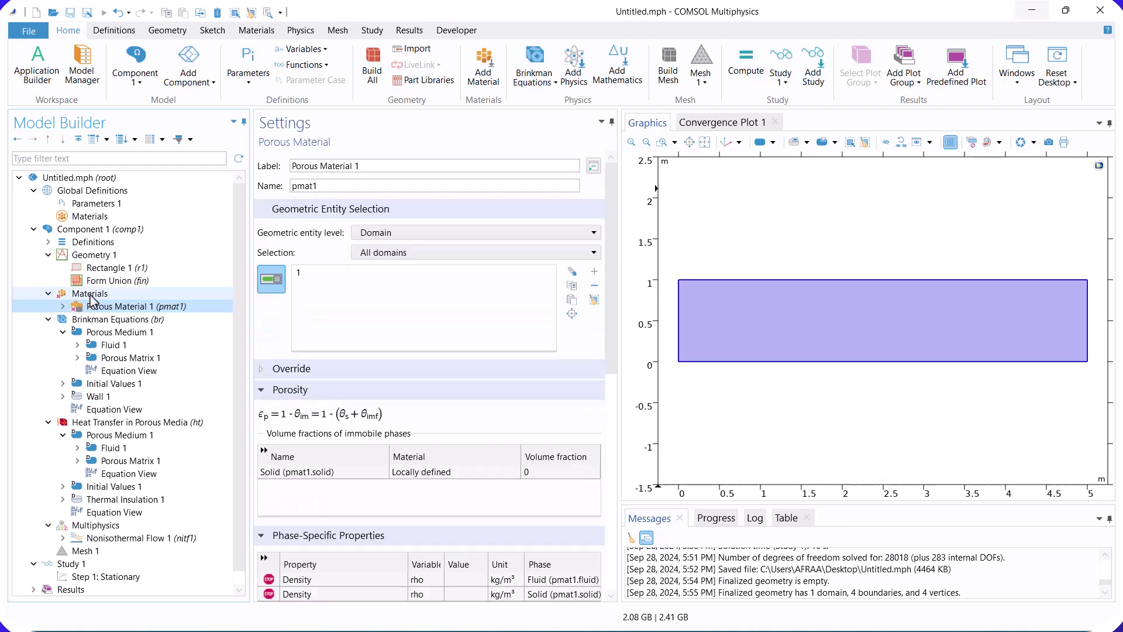
Add Air (Gases) and Copper (AC/DC) from the material library to the component.
right_click(90, 295)
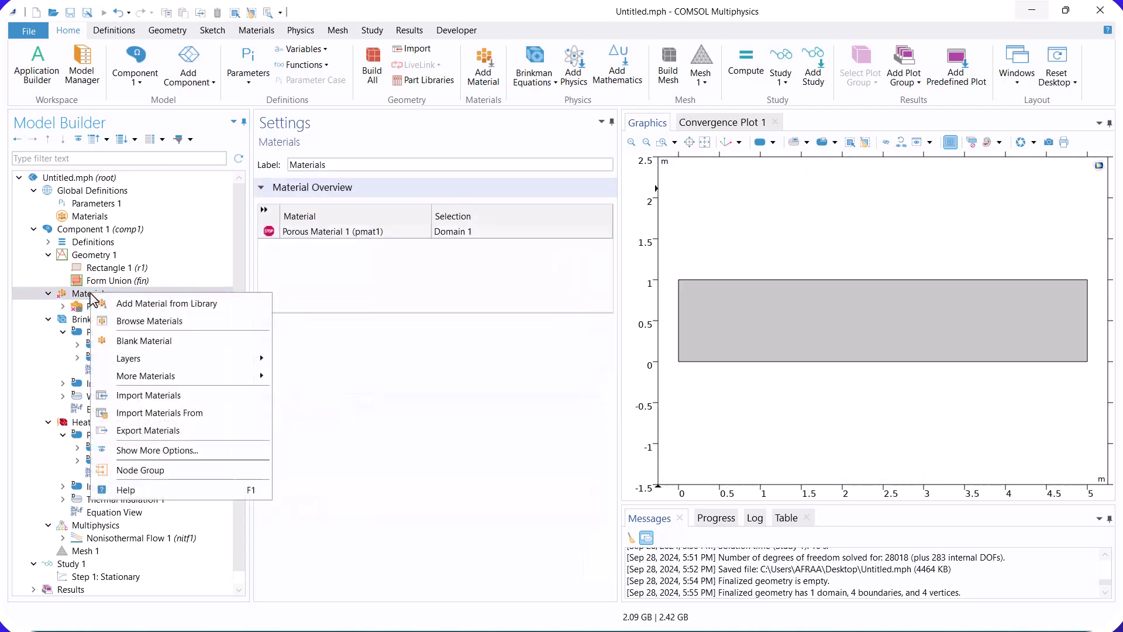
click(140, 304)
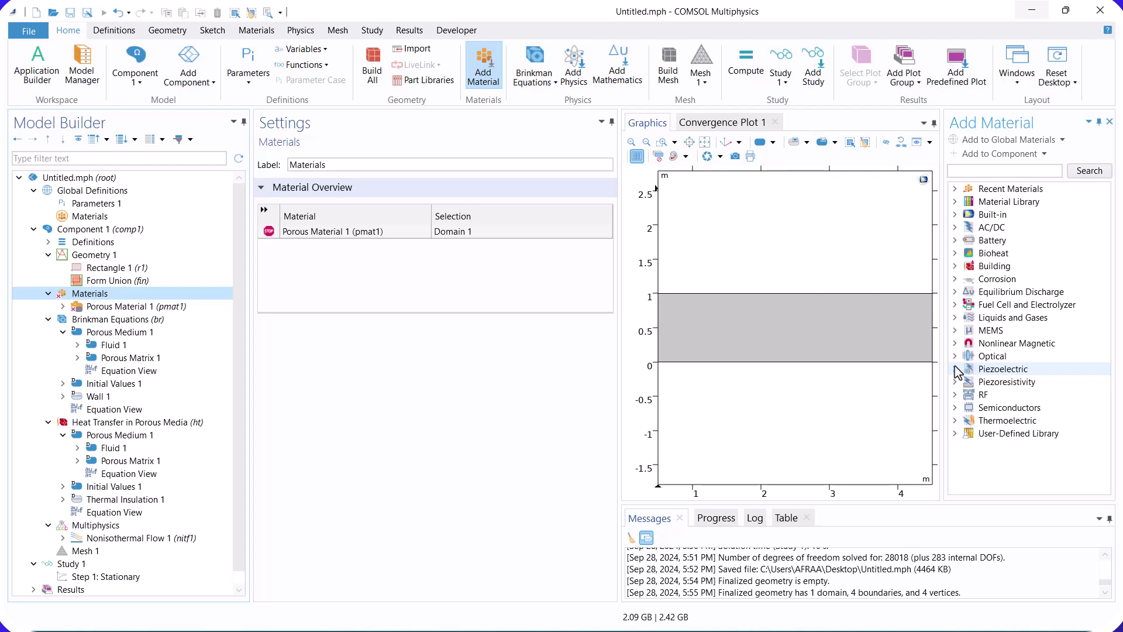
click(955, 317)
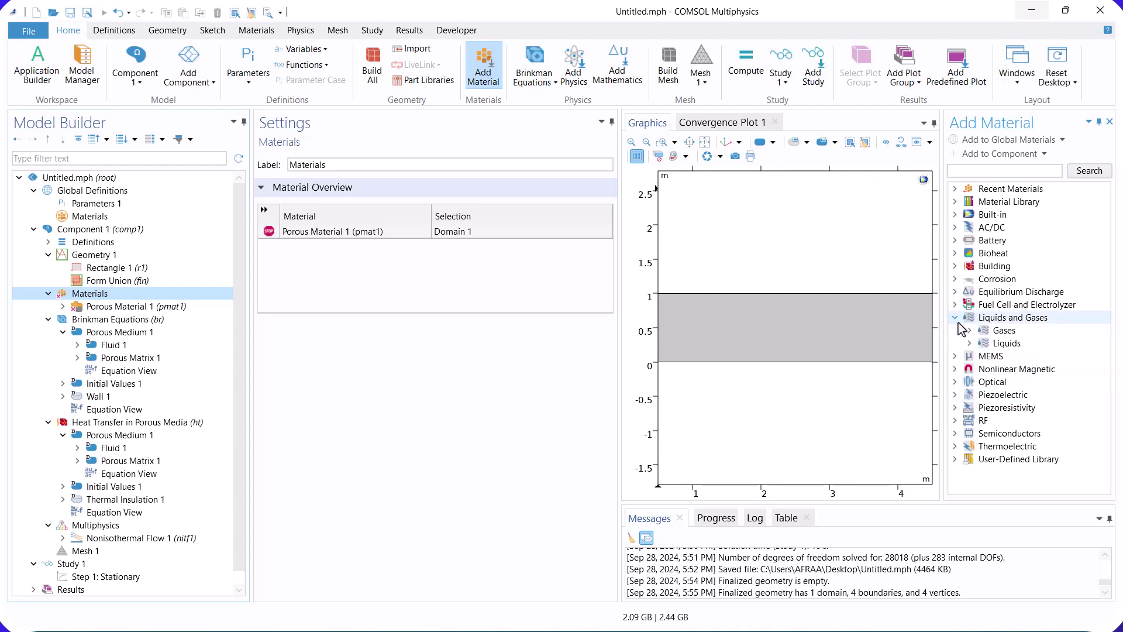
click(969, 330)
click(974, 344)
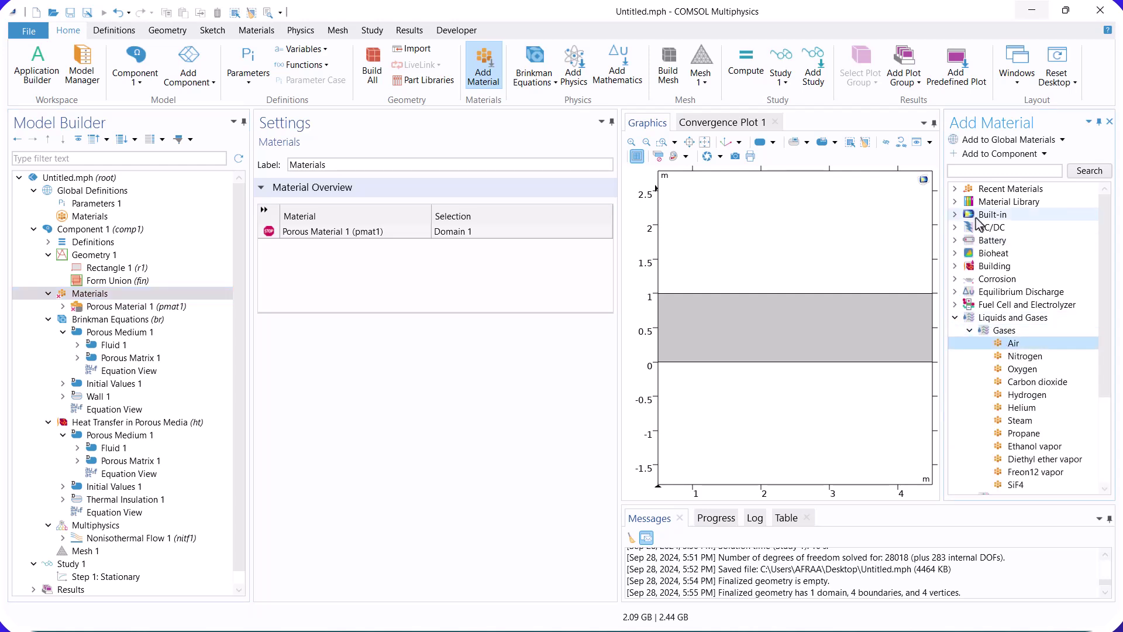
click(983, 154)
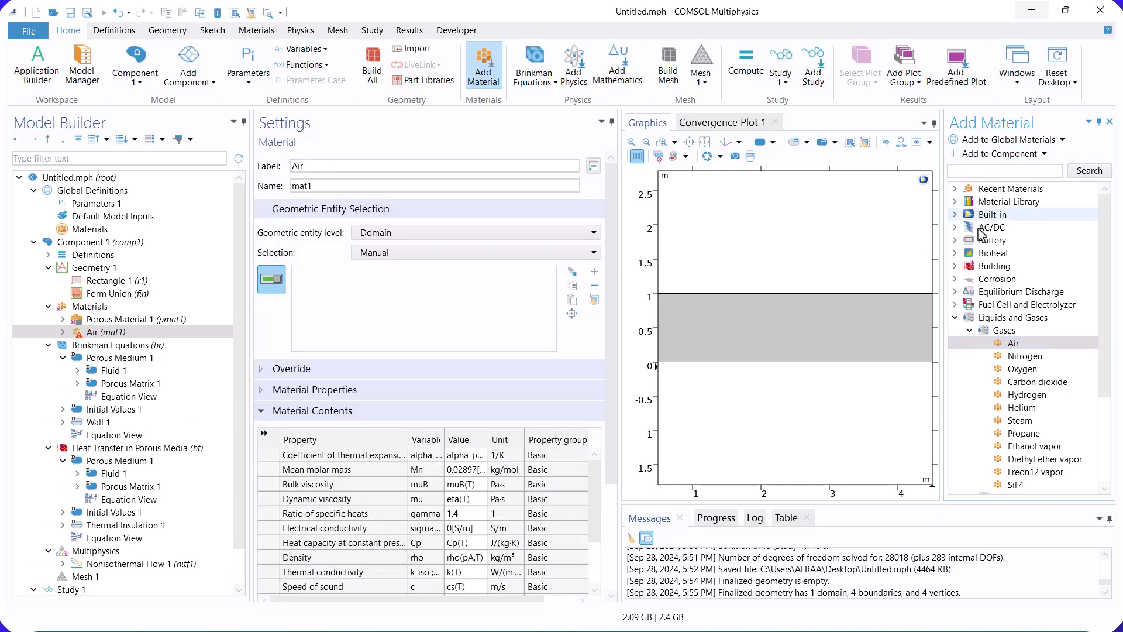
double_click(985, 228)
click(997, 281)
click(983, 154)
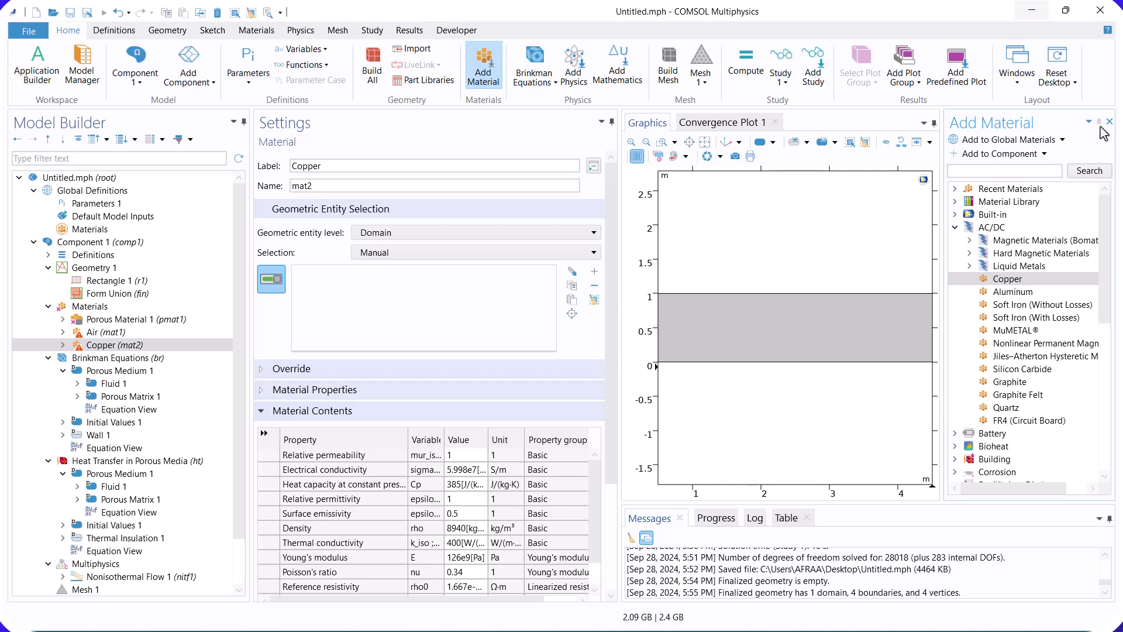
click(1110, 121)
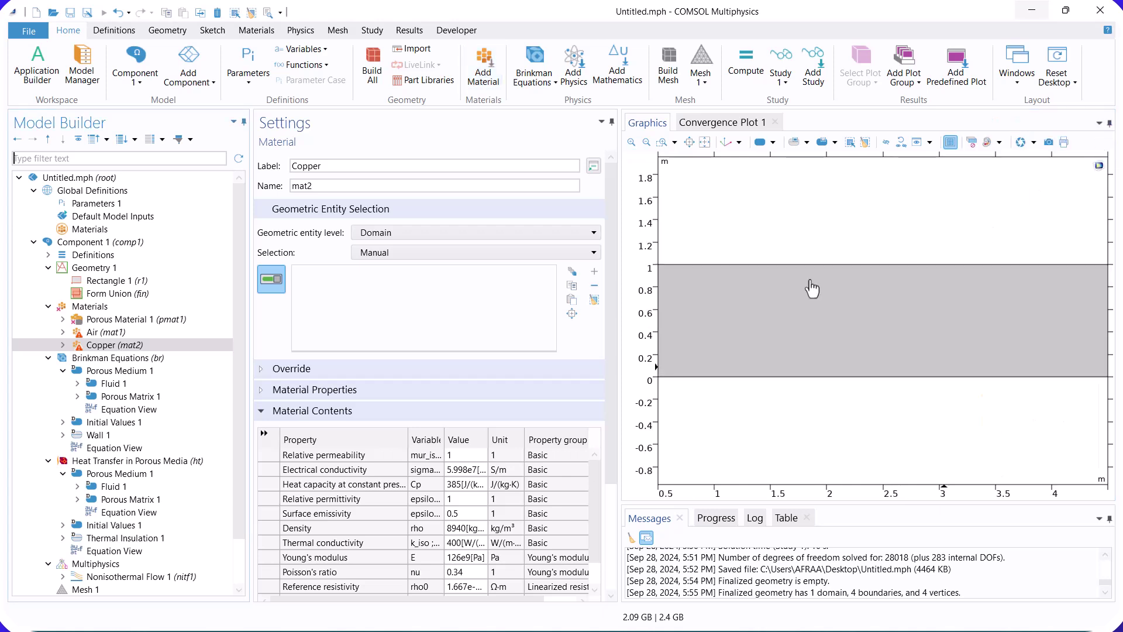
click(117, 319)
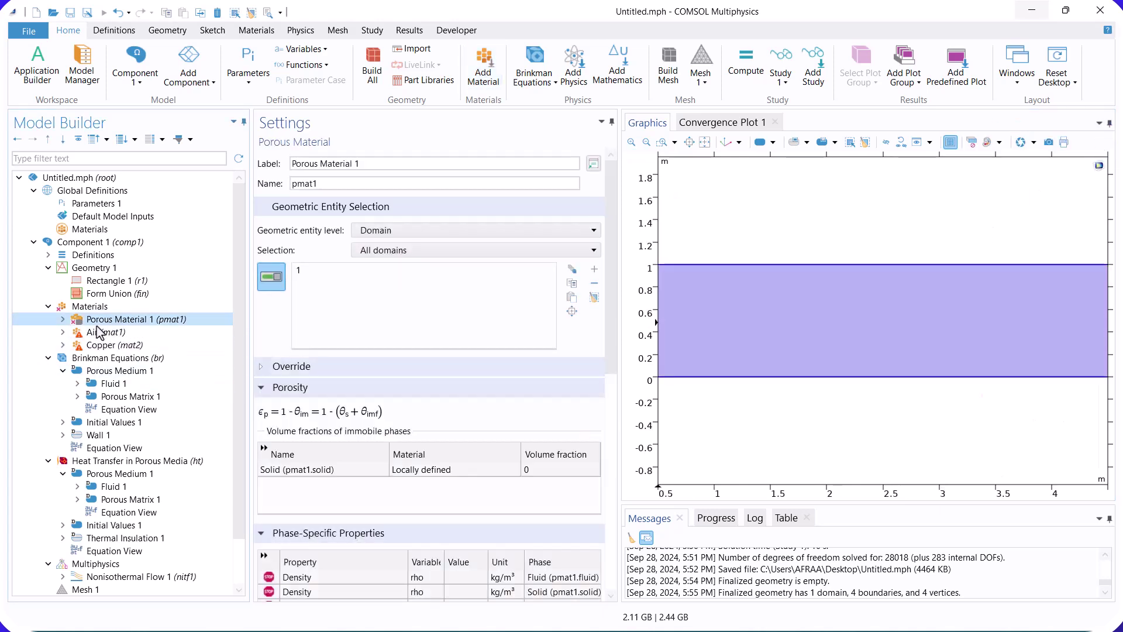
Make Air the fluid phase and Copper the solid phase with volume fraction 1-por.
click(63, 319)
click(122, 336)
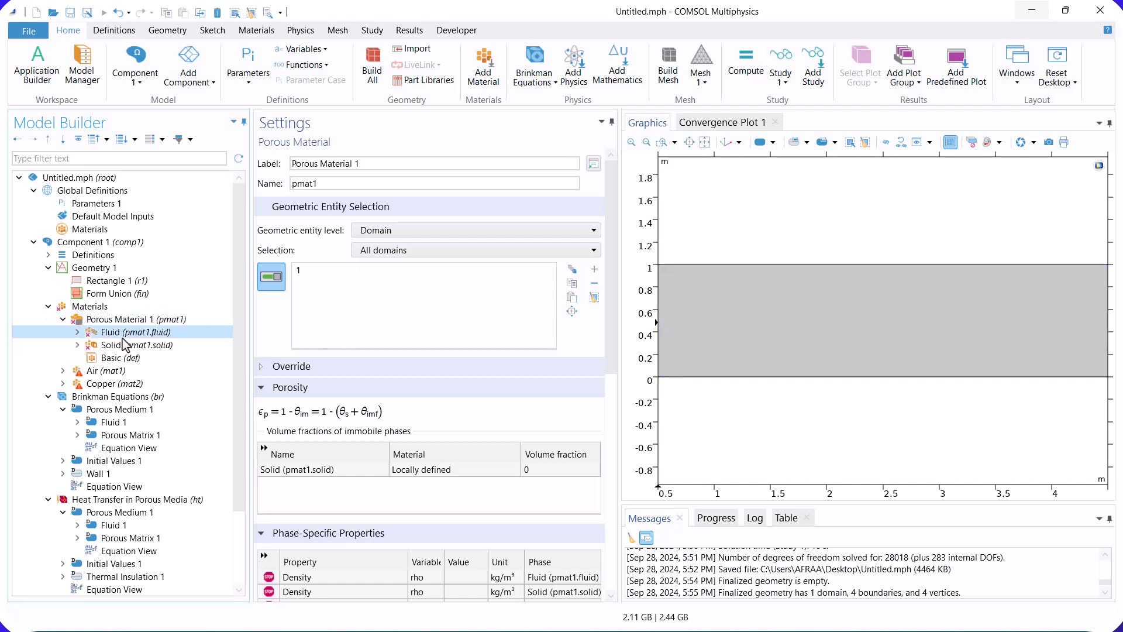
click(389, 250)
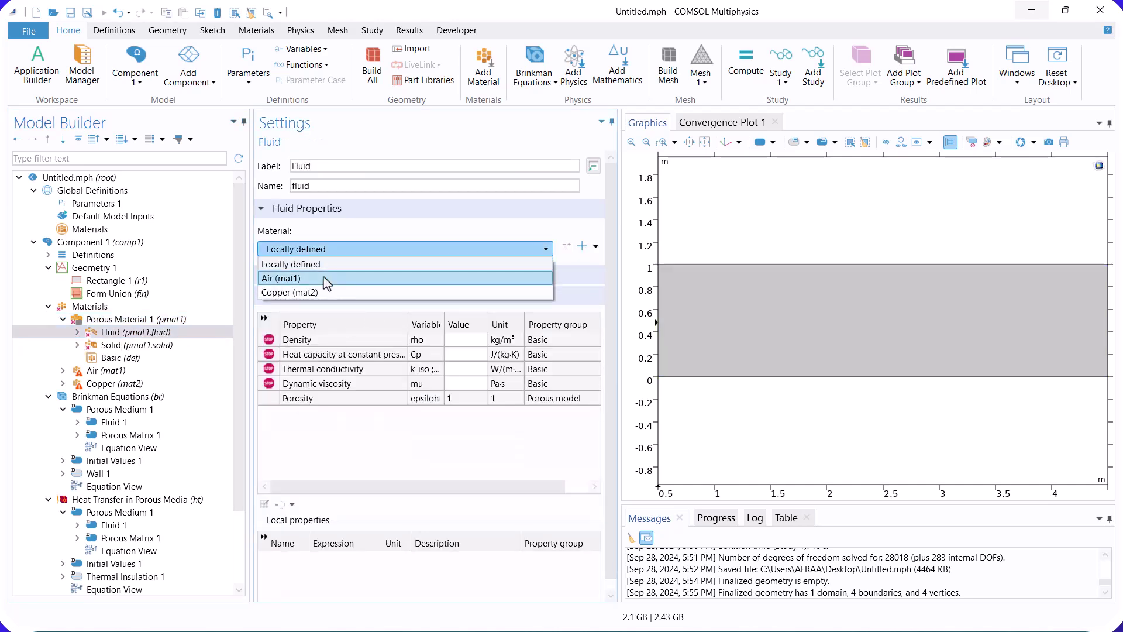
click(323, 278)
click(147, 345)
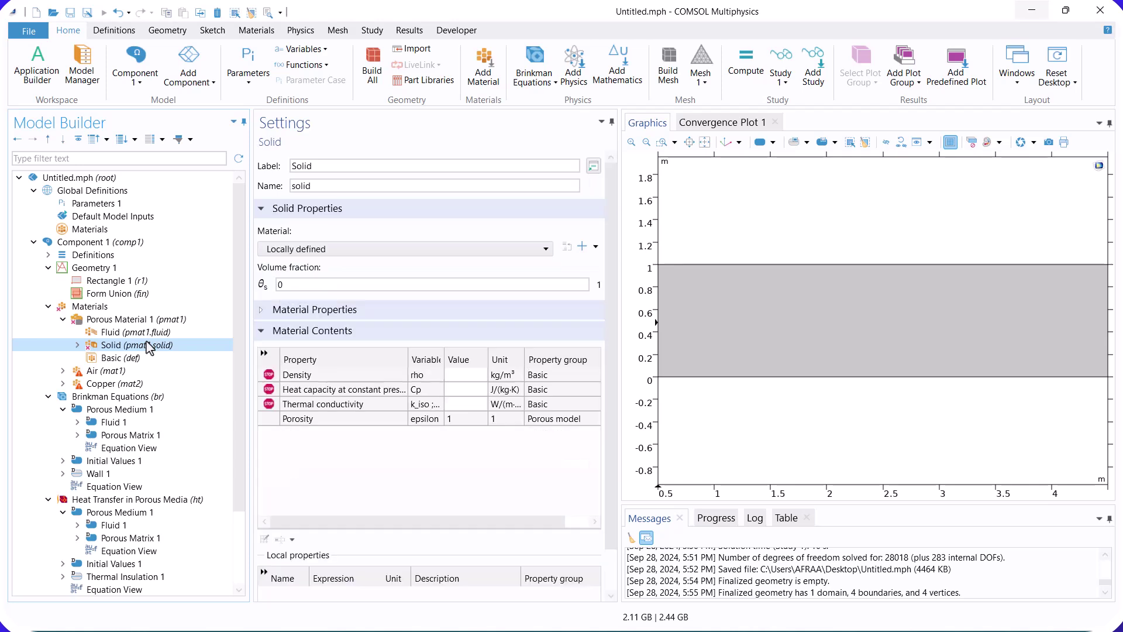
click(367, 251)
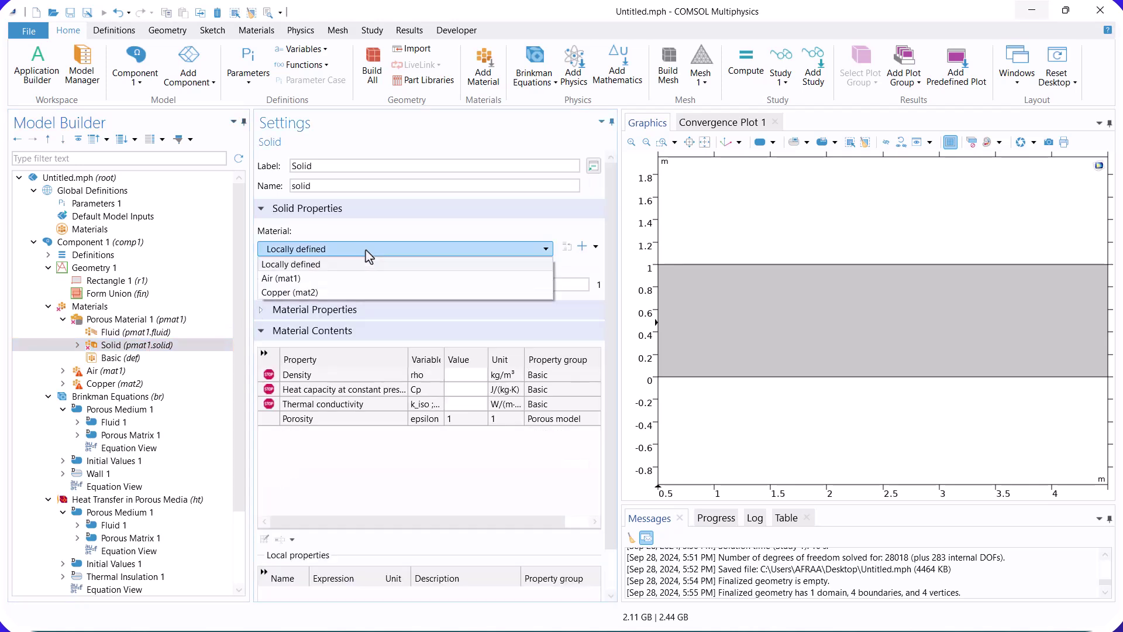
click(313, 293)
double_click(309, 285)
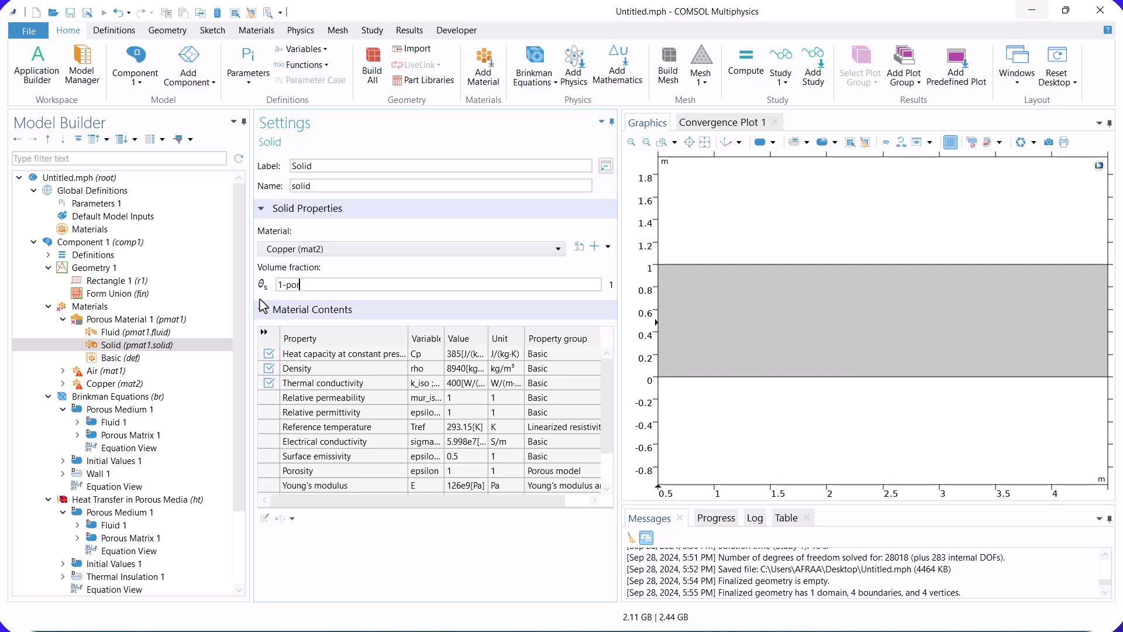
drag(604, 385, 604, 455)
Set Porous Material 1's permeability to ka.
click(167, 321)
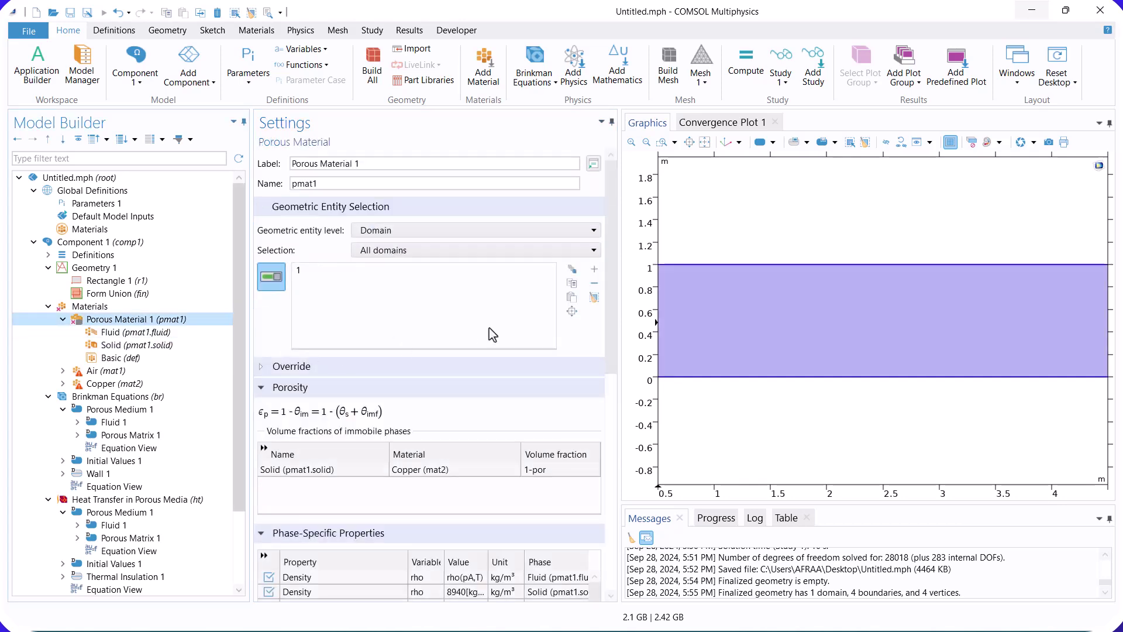
drag(616, 316, 606, 536)
click(464, 402)
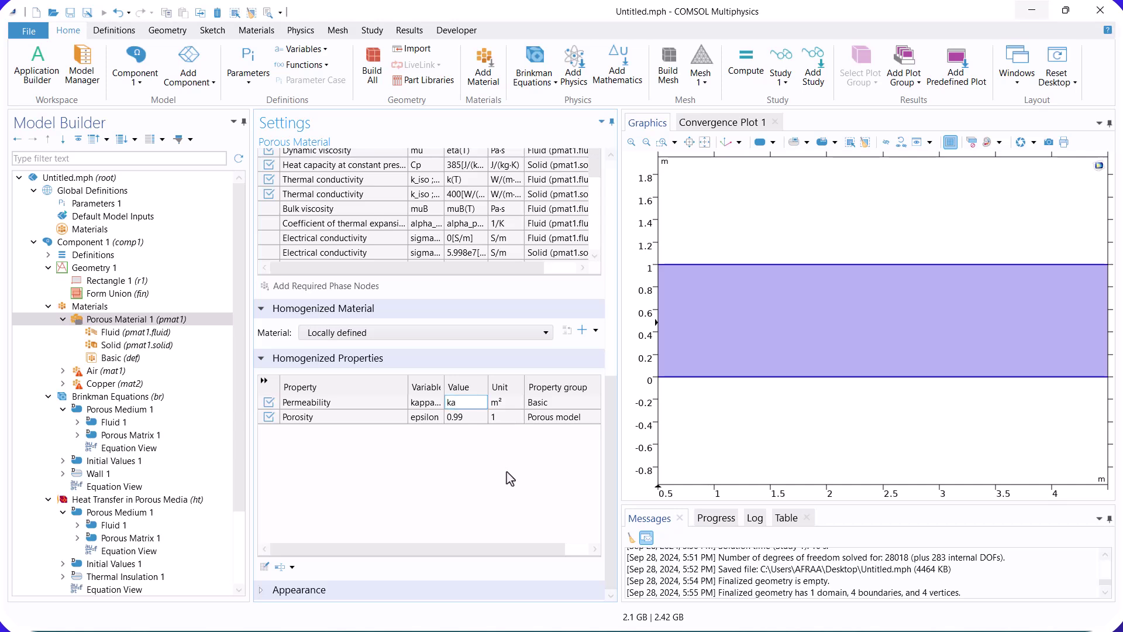
click(48, 306)
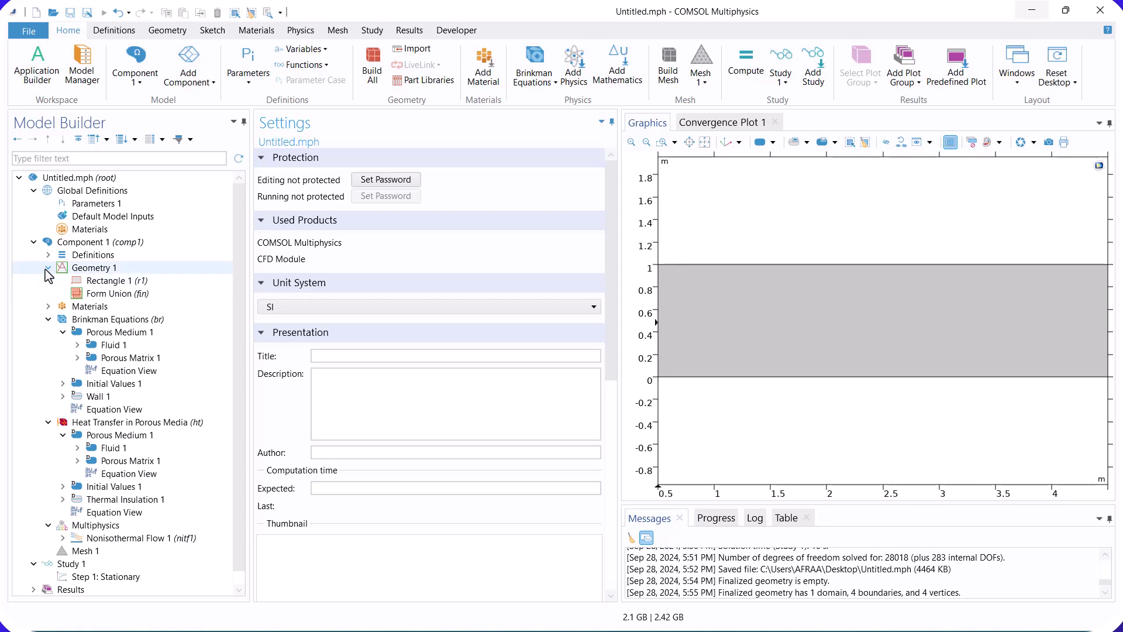
Make the Brinkman flow incompressible and keep the inertial term.
click(48, 268)
click(69, 296)
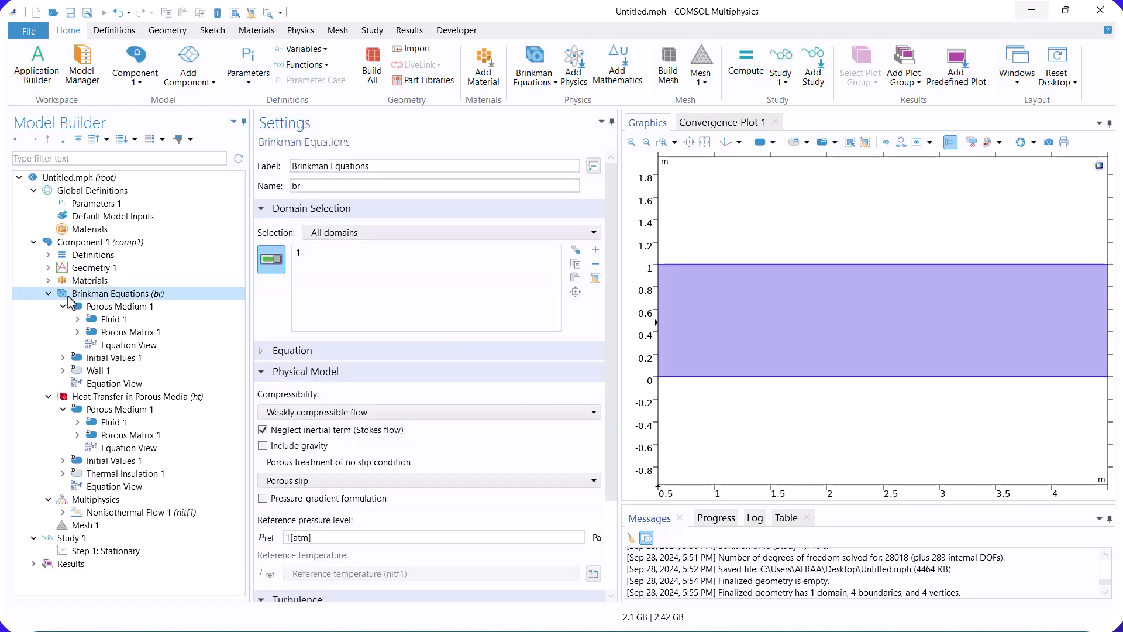
click(301, 415)
click(300, 427)
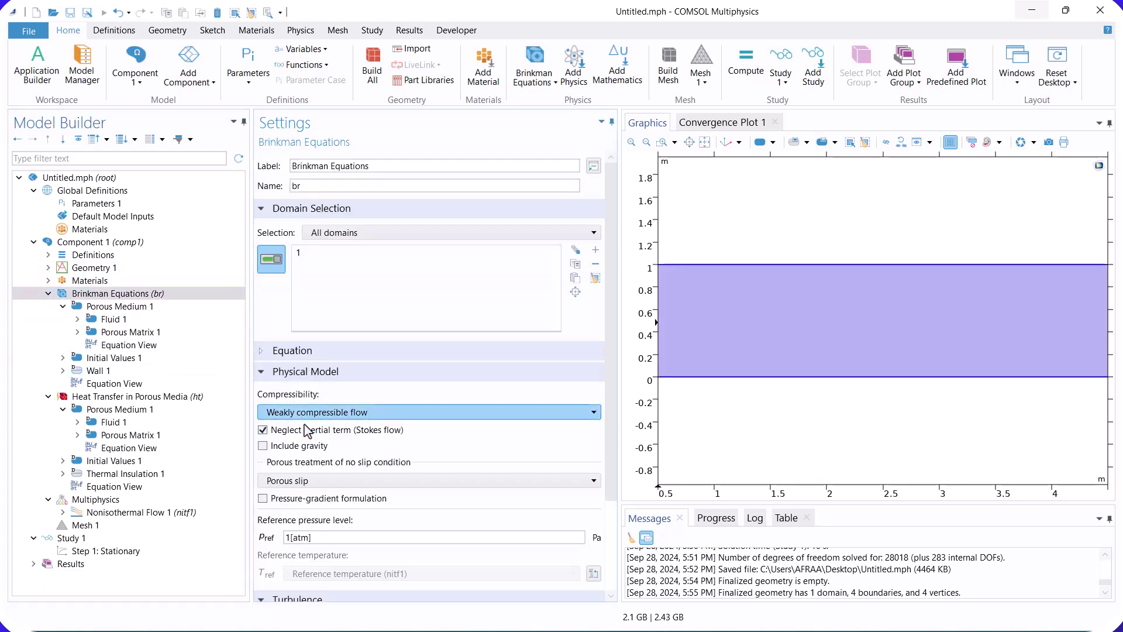
click(272, 431)
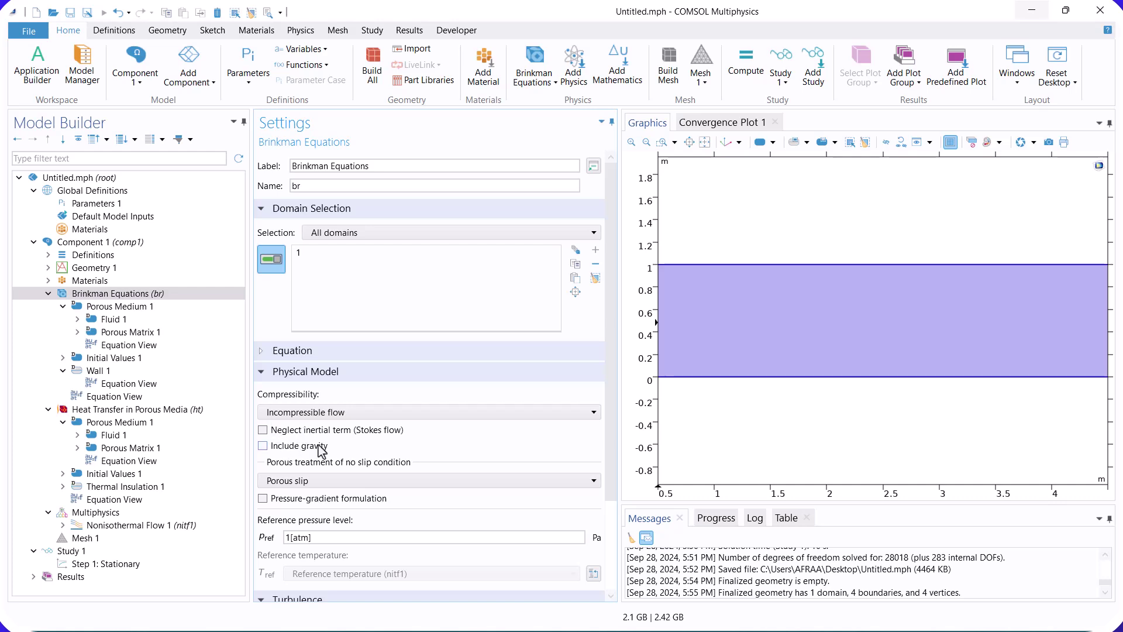
Add an Inlet on the left boundary with velocity ui.
click(97, 294)
right_click(97, 298)
click(175, 183)
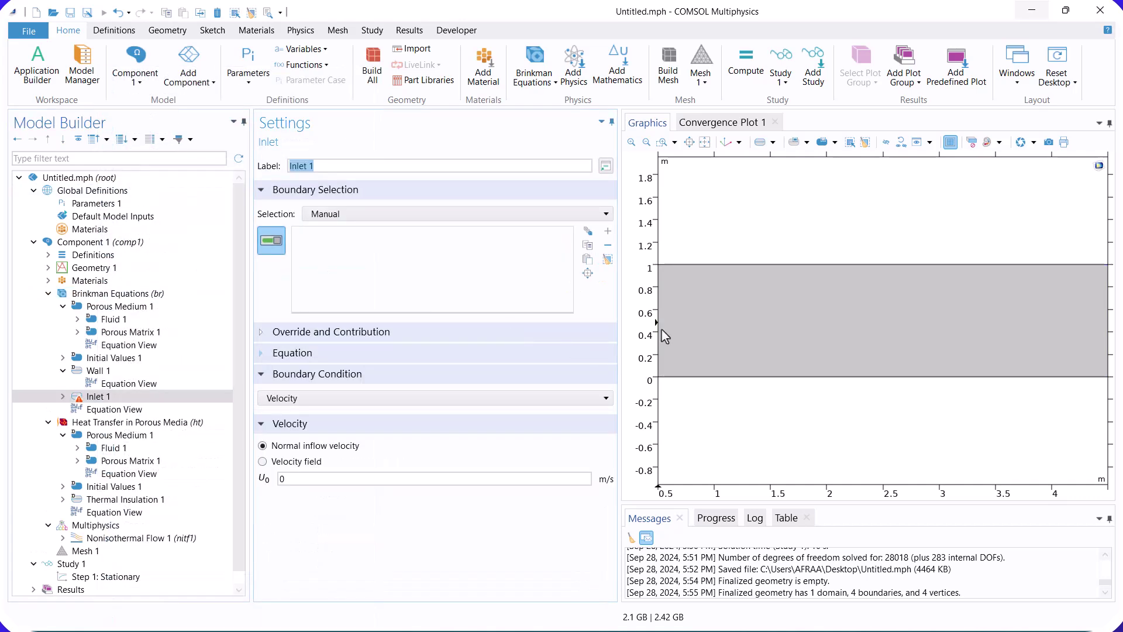
click(705, 142)
click(680, 310)
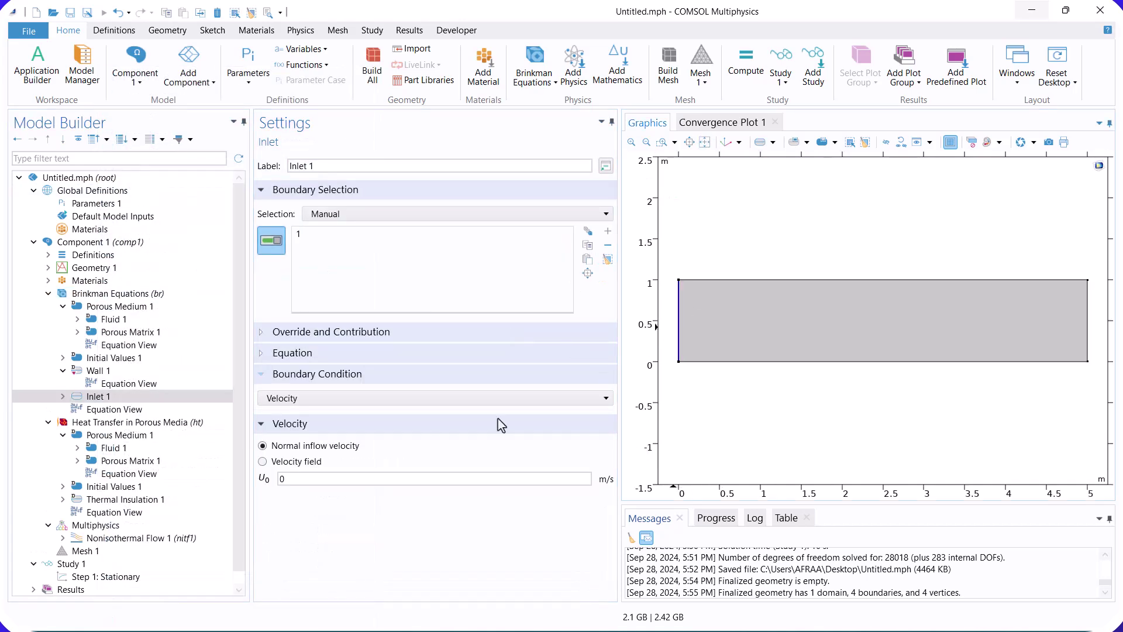
double_click(325, 476)
text(ui)
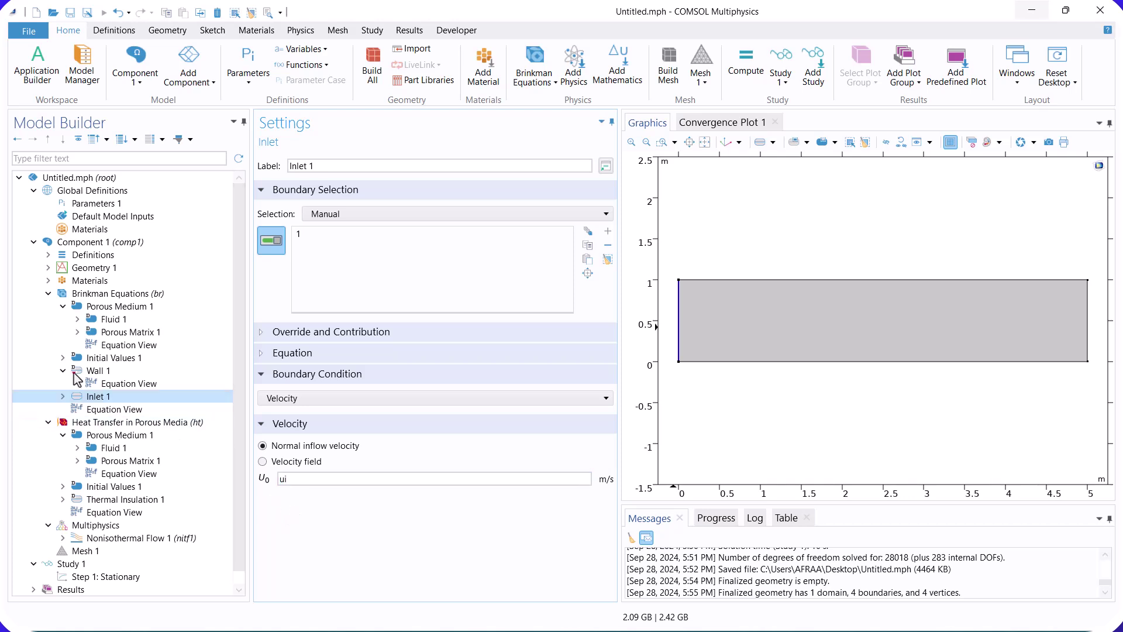
Add an Outlet on the right boundary.
click(63, 370)
click(62, 307)
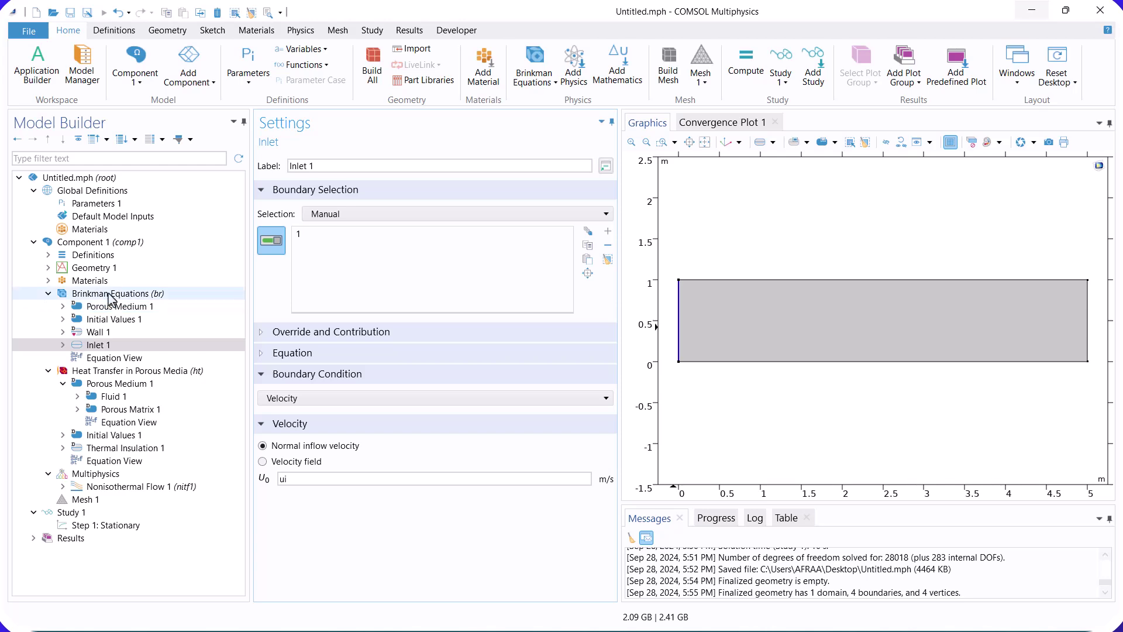
click(125, 281)
click(126, 293)
right_click(128, 298)
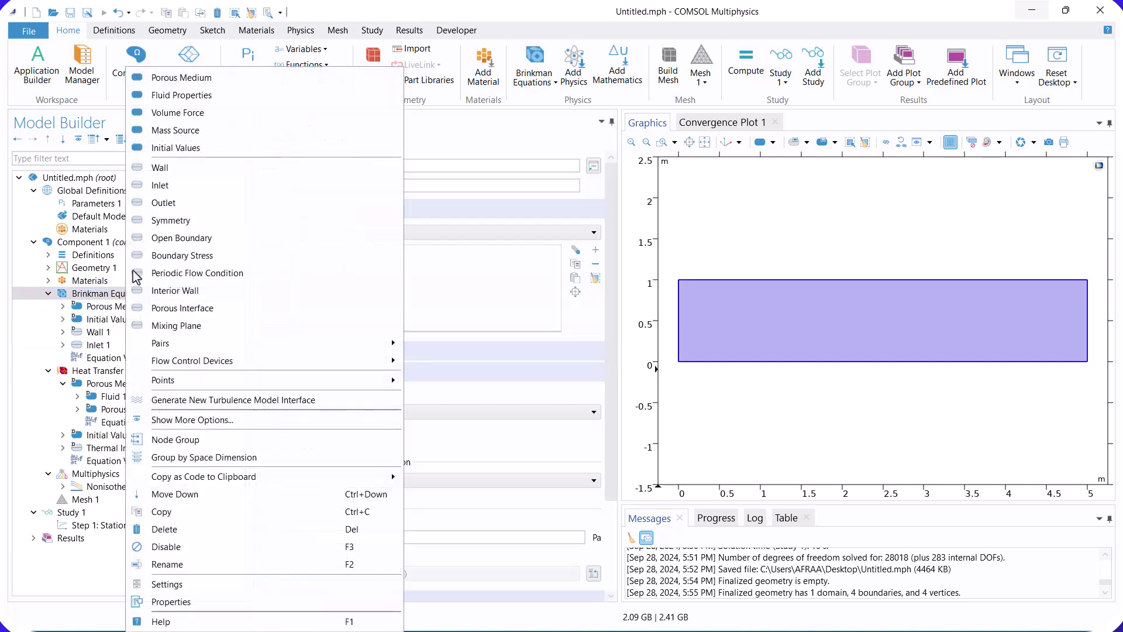
click(201, 203)
click(1087, 310)
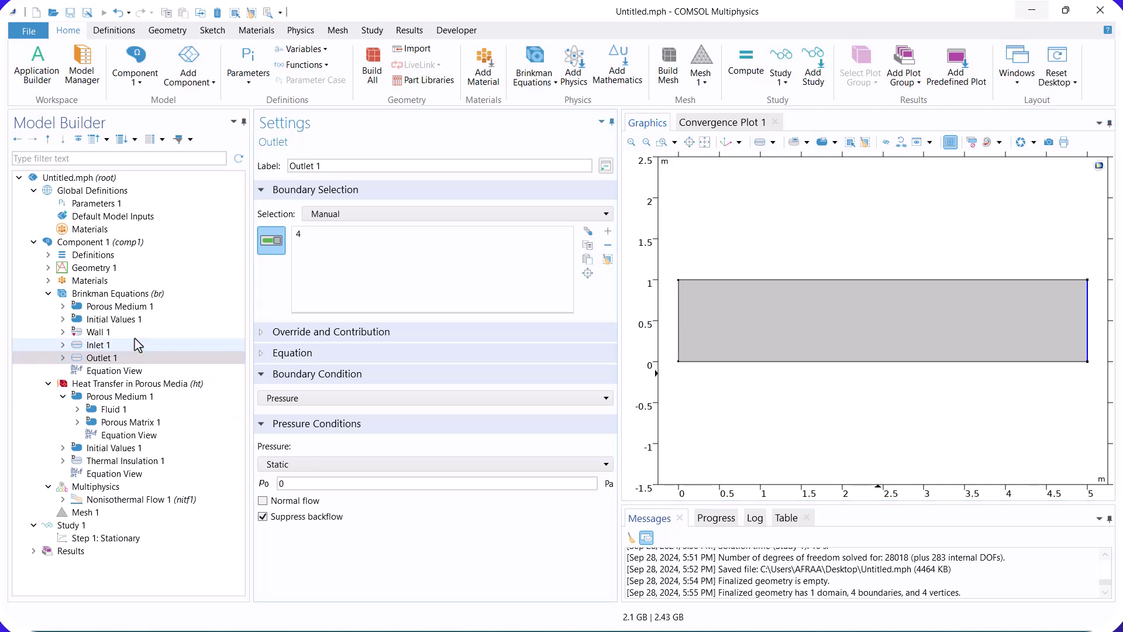
click(133, 295)
click(48, 298)
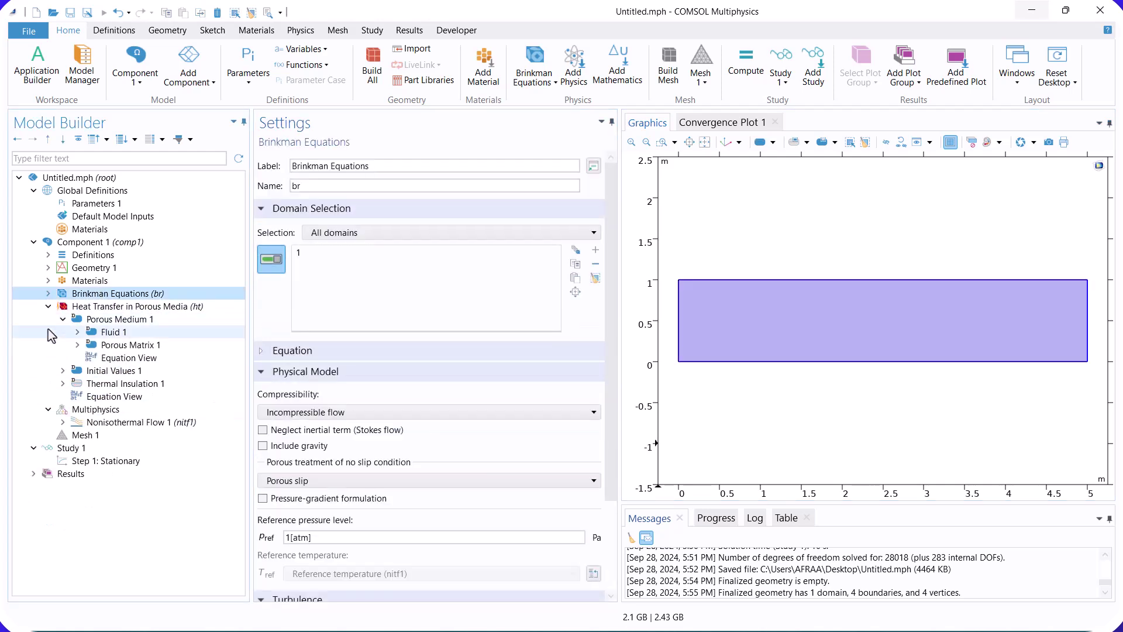
Apply a Temperature condition of Ti on the left boundary.
click(108, 309)
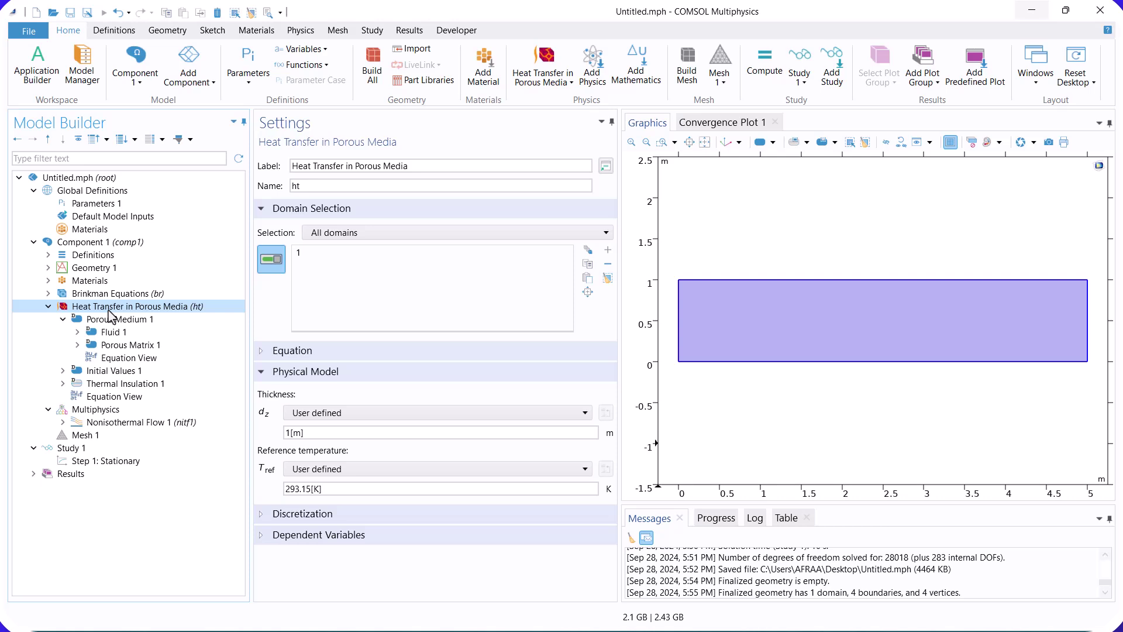
right_click(108, 309)
click(159, 168)
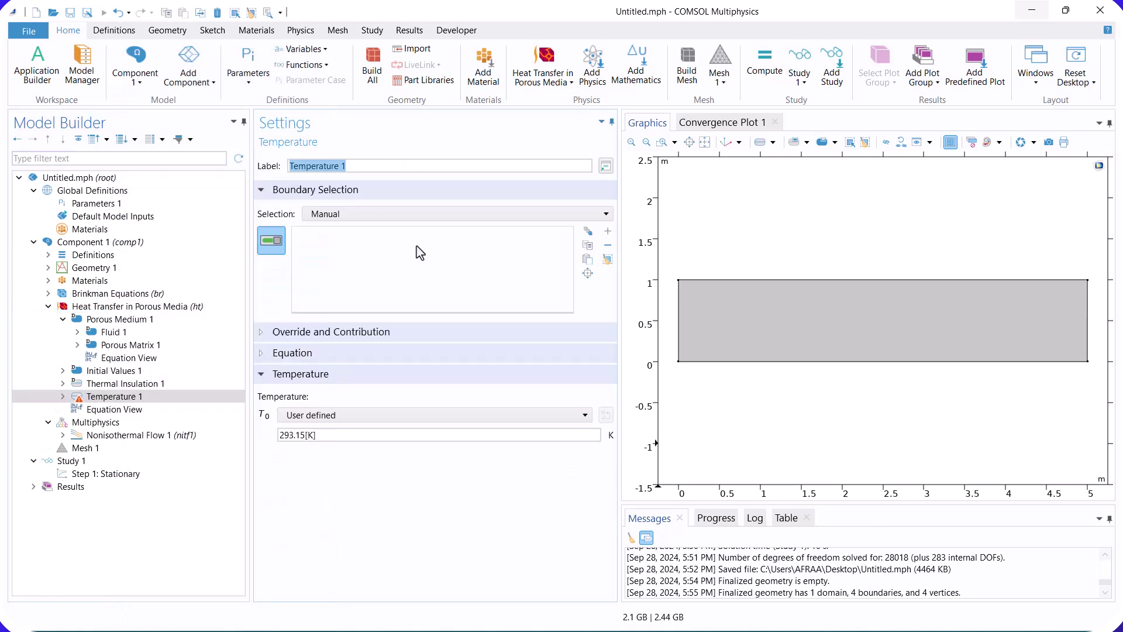
click(678, 339)
drag(375, 434, 280, 474)
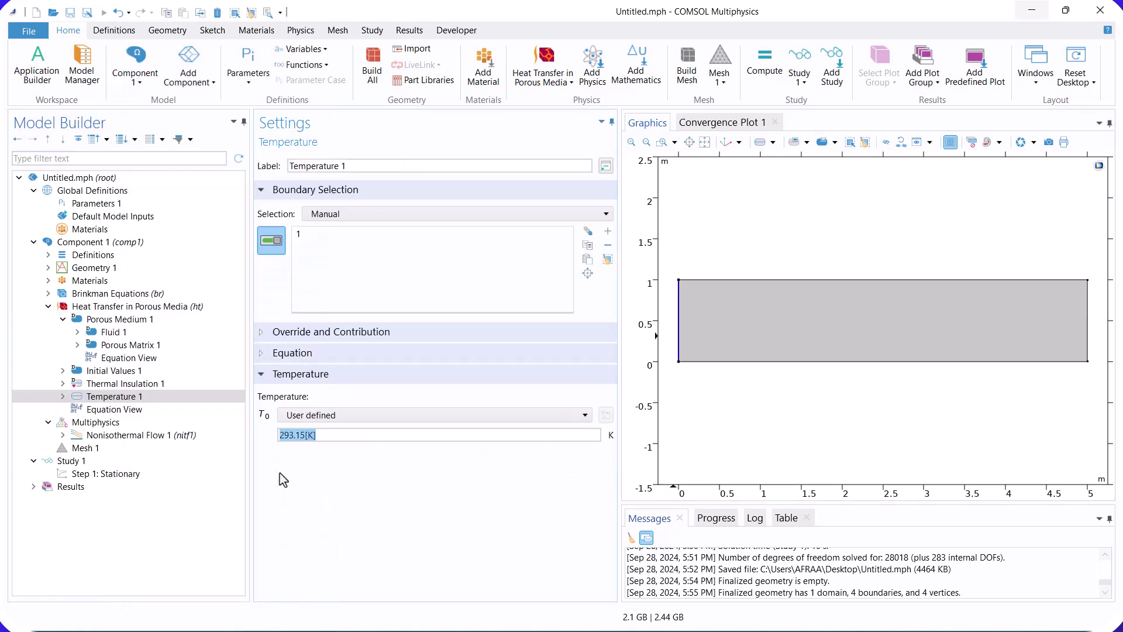
text(Ti)
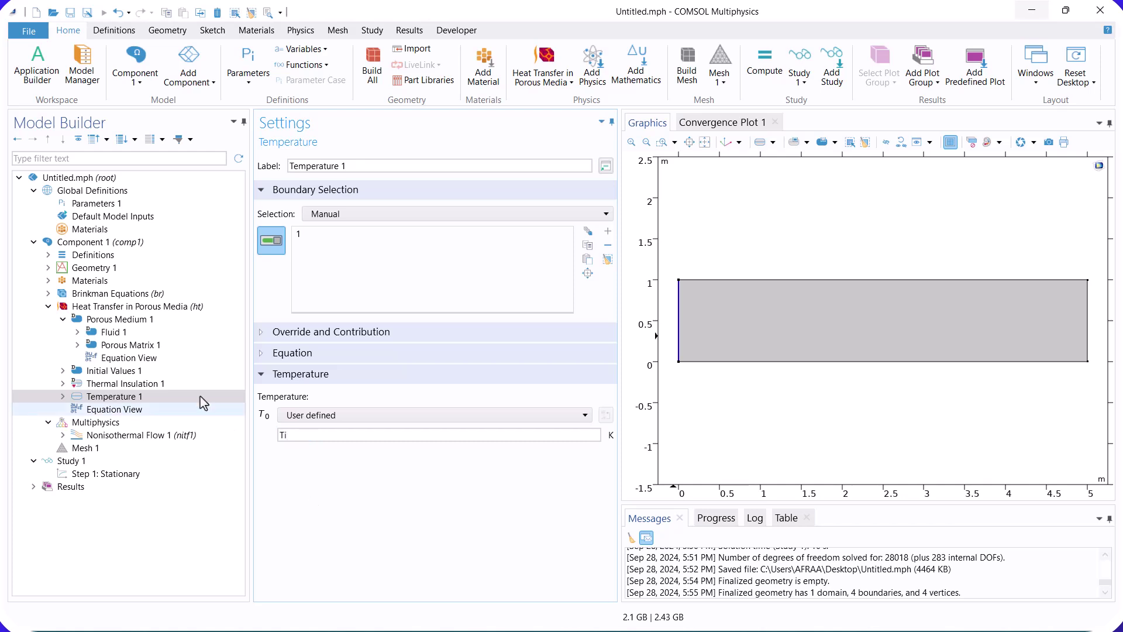
Apply a Heat Flux of qw on the top boundary.
right_click(172, 309)
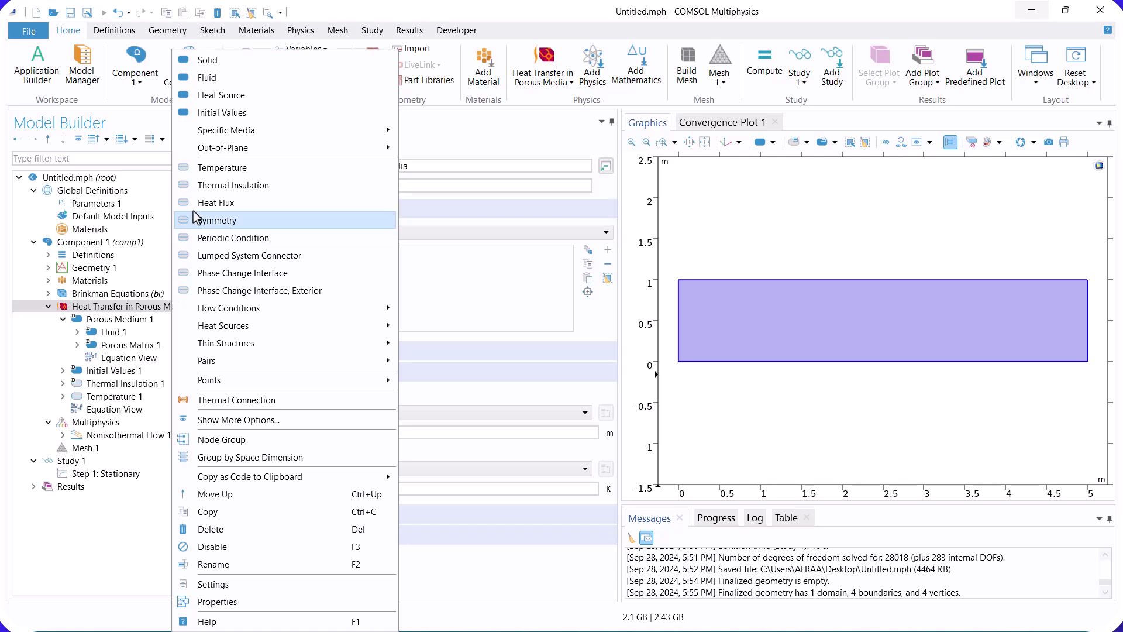
click(216, 202)
click(737, 280)
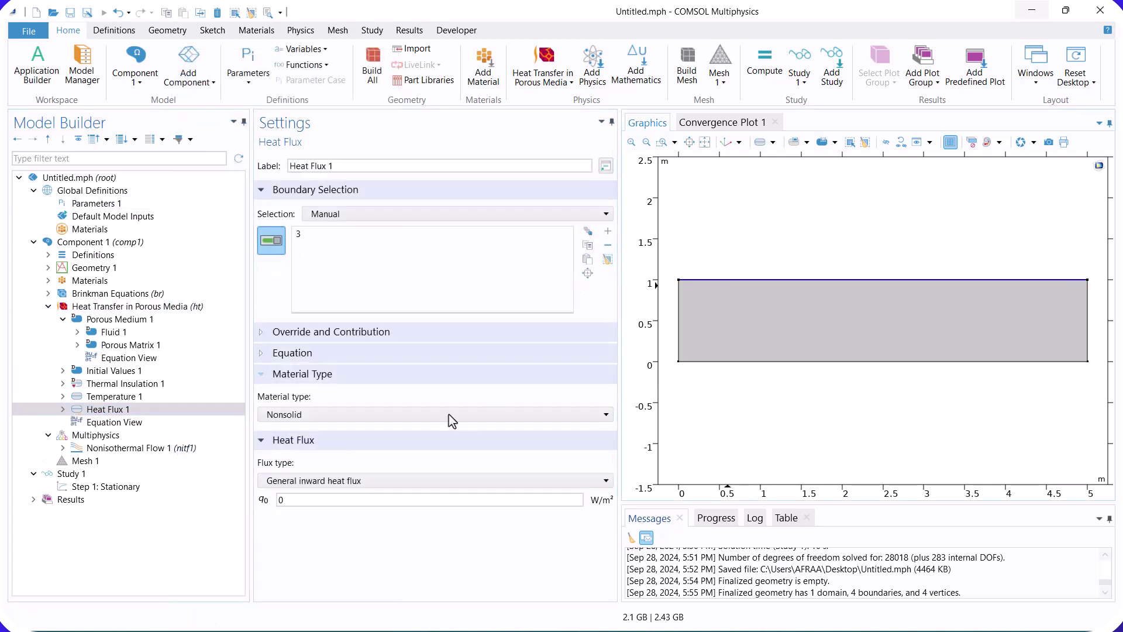
double_click(282, 500)
text(qw)
Apply an Outflow condition on the right boundary.
right_click(176, 308)
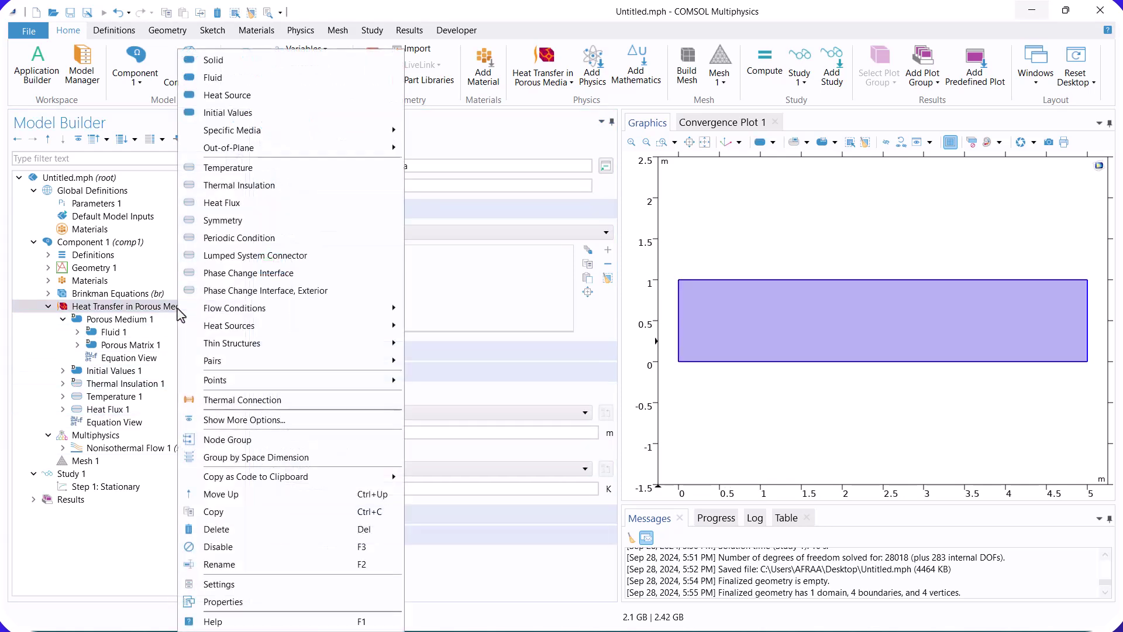
mouse_move(274, 320)
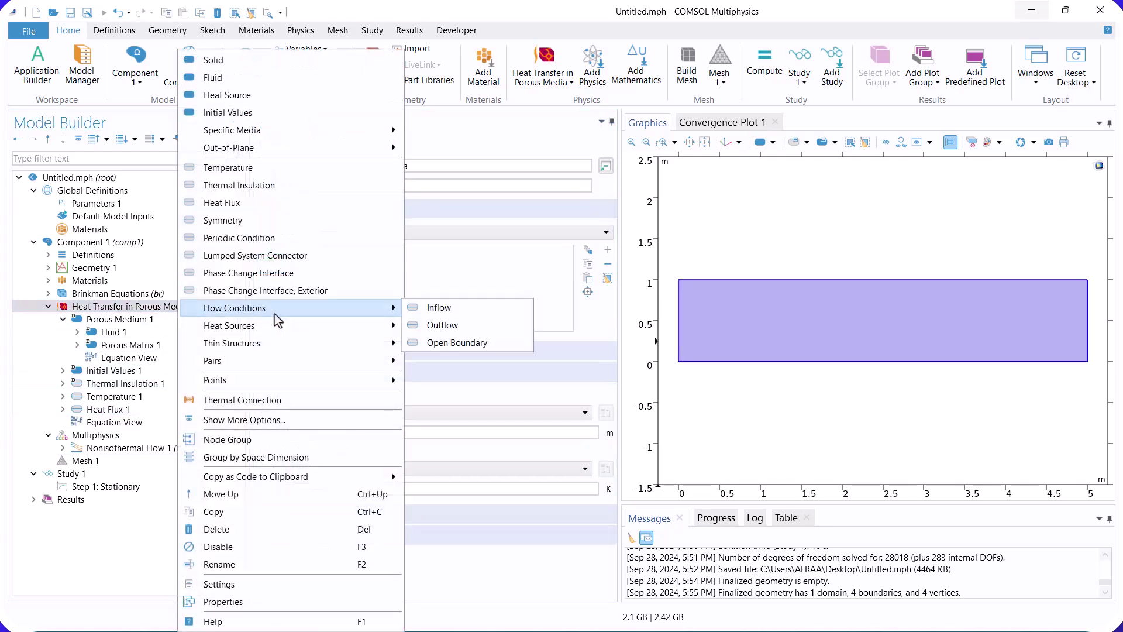
click(419, 326)
click(1086, 321)
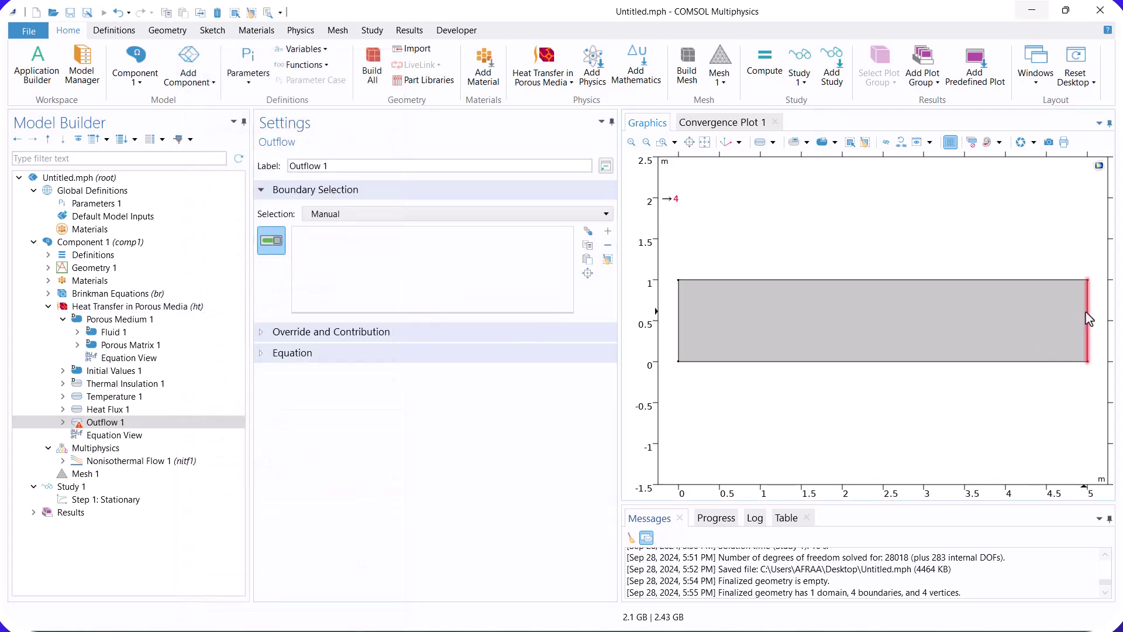
click(62, 319)
click(49, 306)
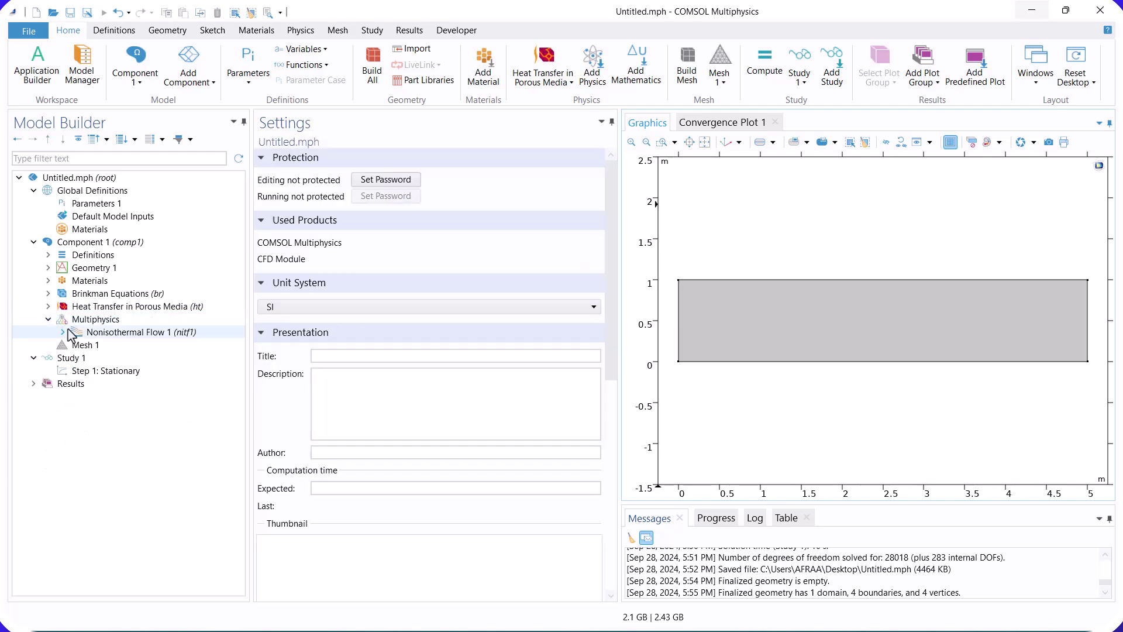
Turn off viscous dissipation in Nonisothermal Flow 1.
click(101, 333)
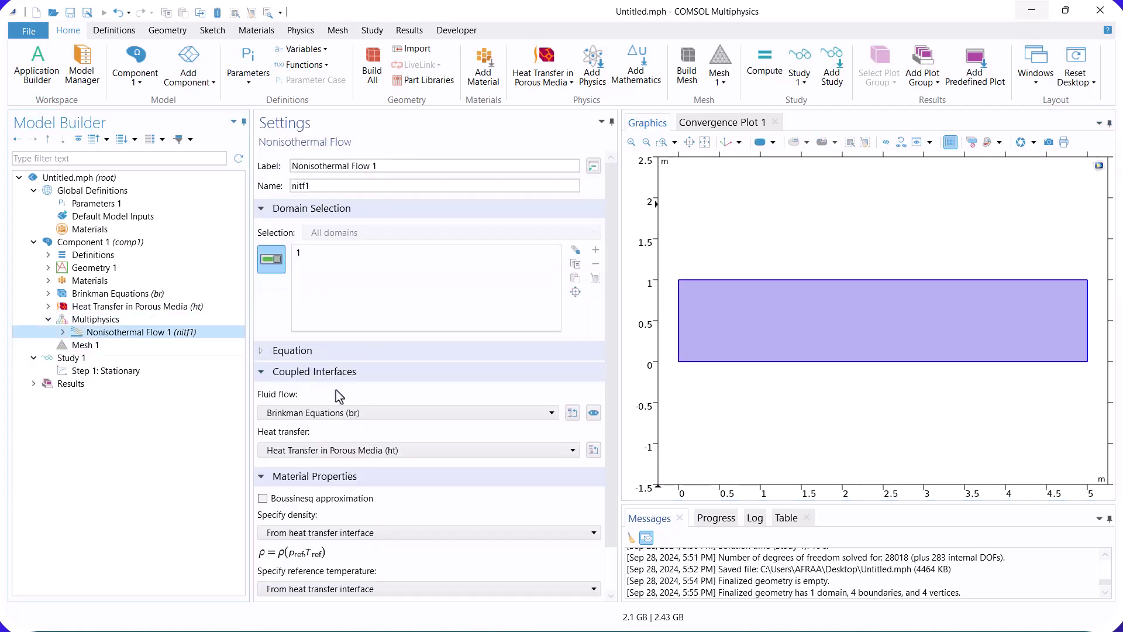
drag(612, 389, 612, 514)
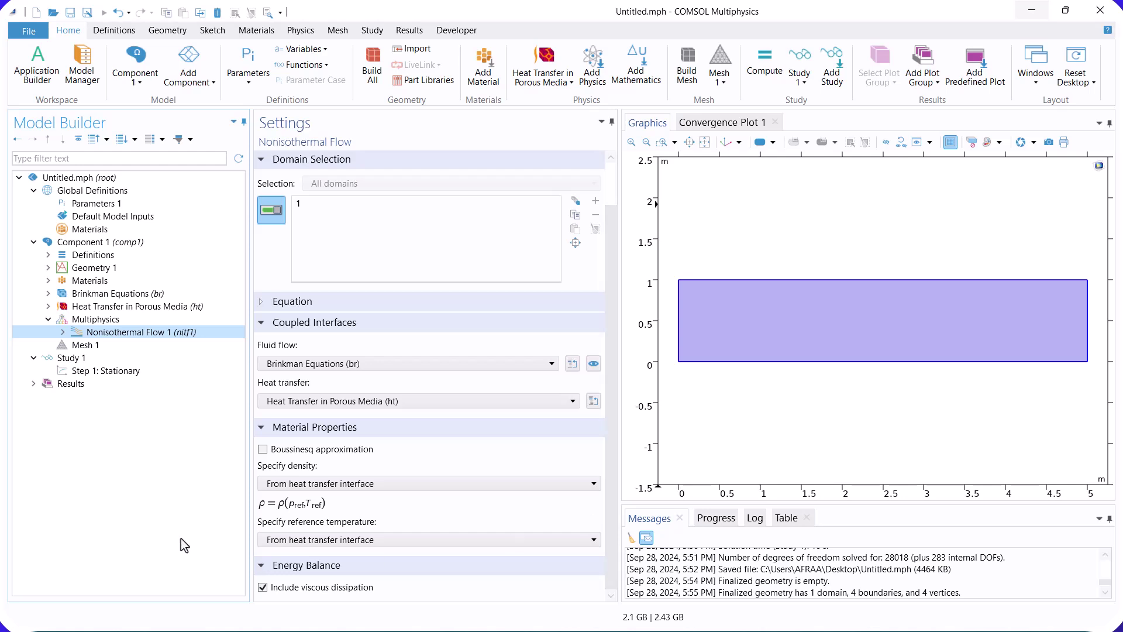
click(262, 587)
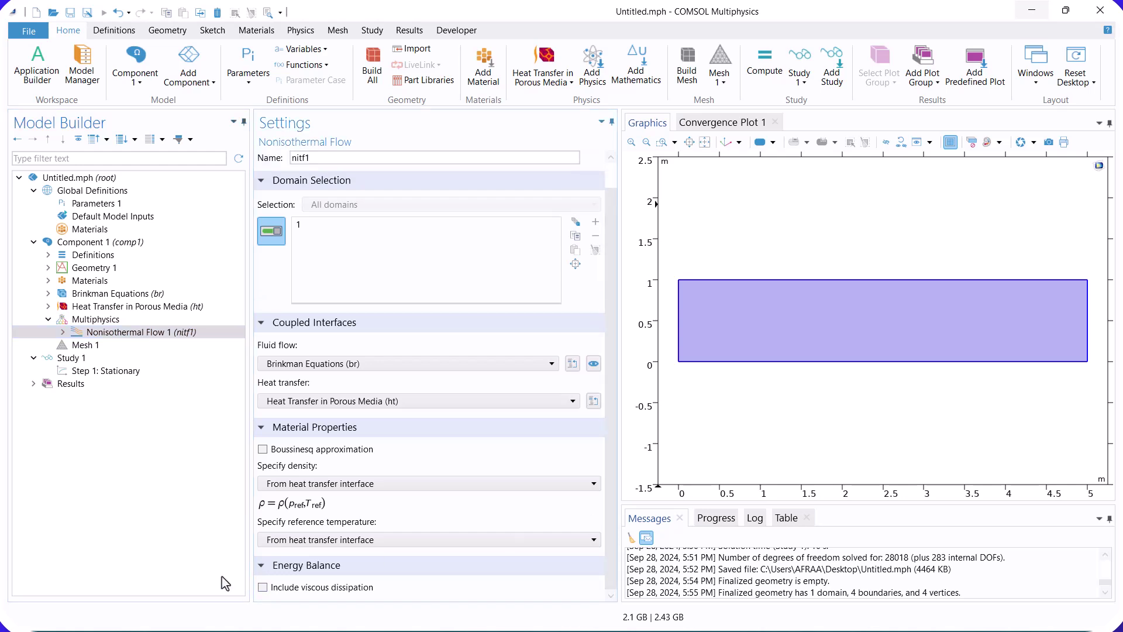
click(107, 371)
Build the mesh (5944 domain elements) and compute the stationary study.
click(103, 346)
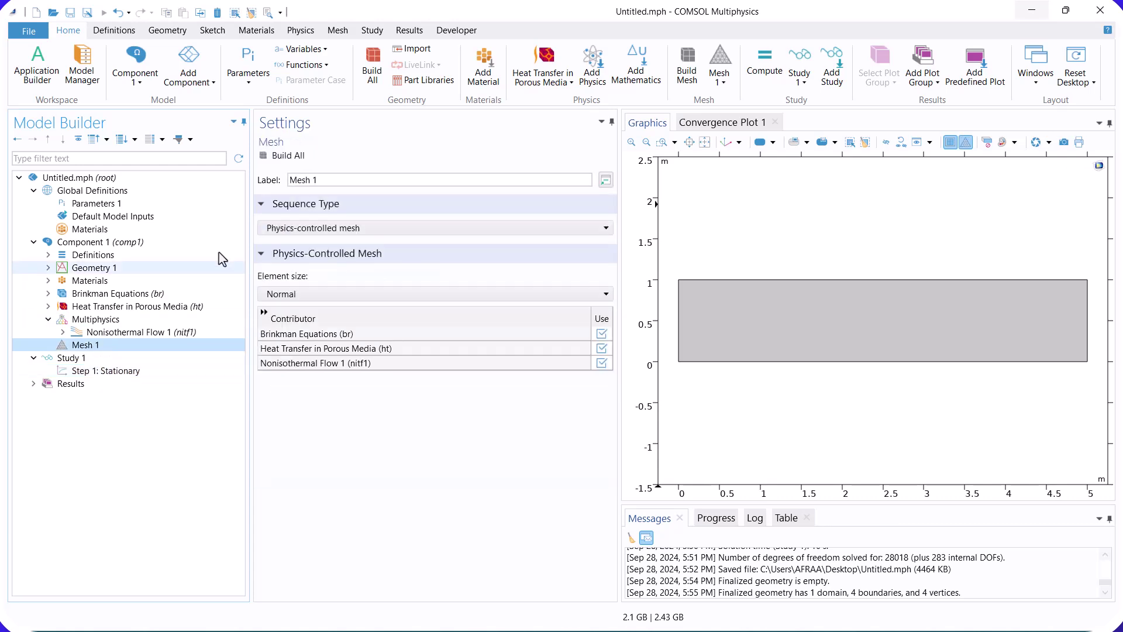
click(273, 156)
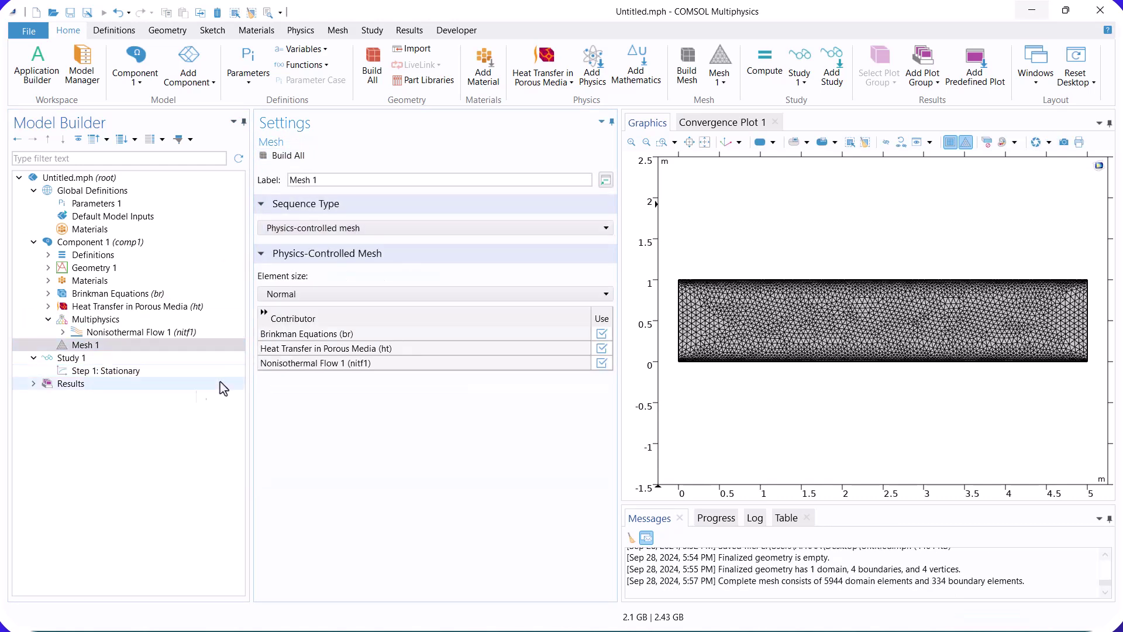
click(125, 373)
click(289, 157)
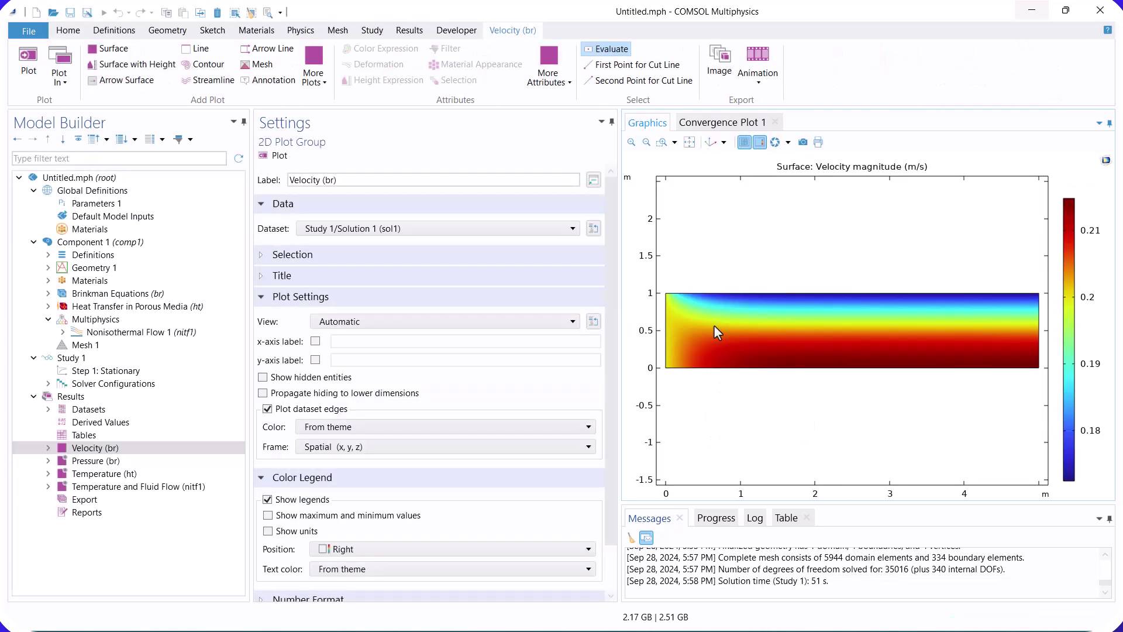
Show the Temperature (ht) surface plot in degC, ranging 20 to 120.
click(690, 143)
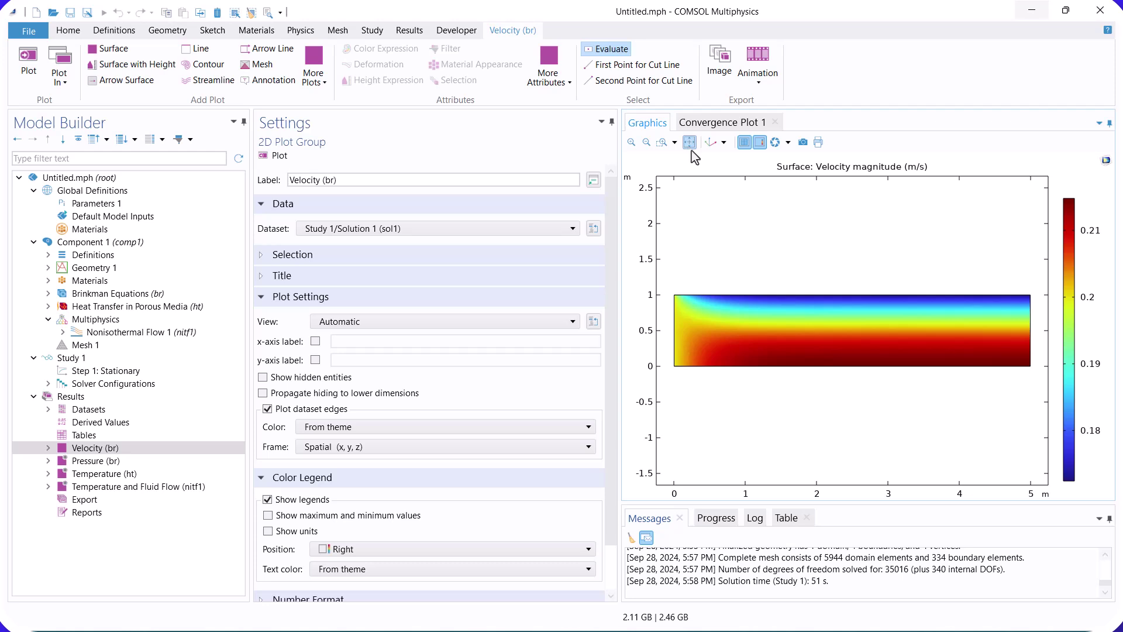
click(101, 475)
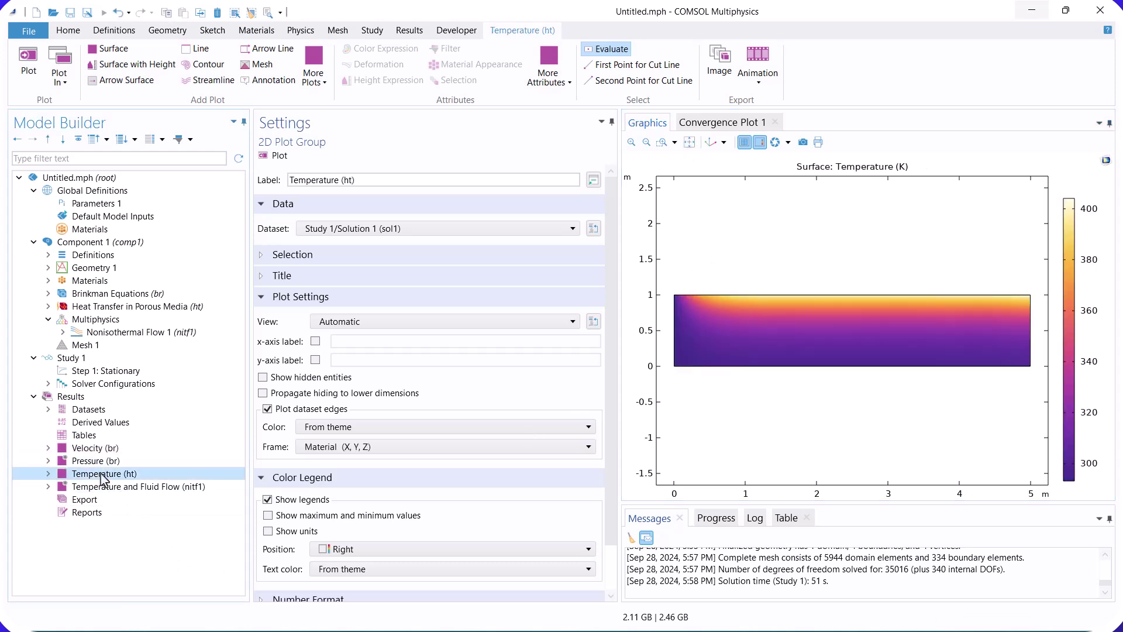
click(48, 474)
click(98, 487)
click(594, 330)
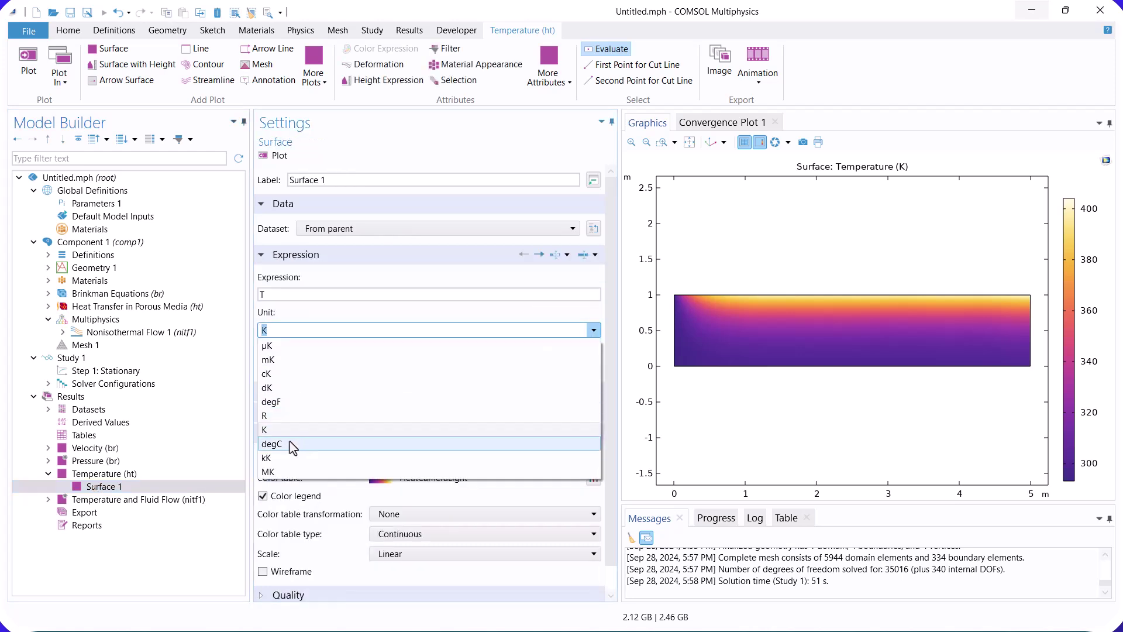
click(291, 445)
click(276, 155)
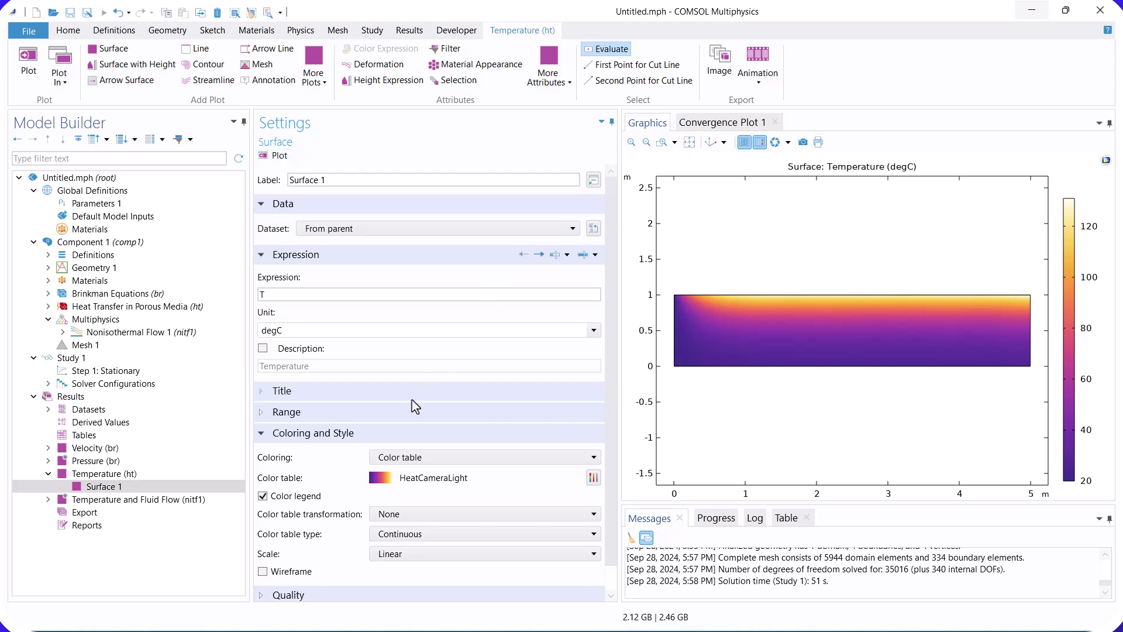
Inspect the combined temperature and fluid flow plot, then return to the degC temperature plot.
click(133, 501)
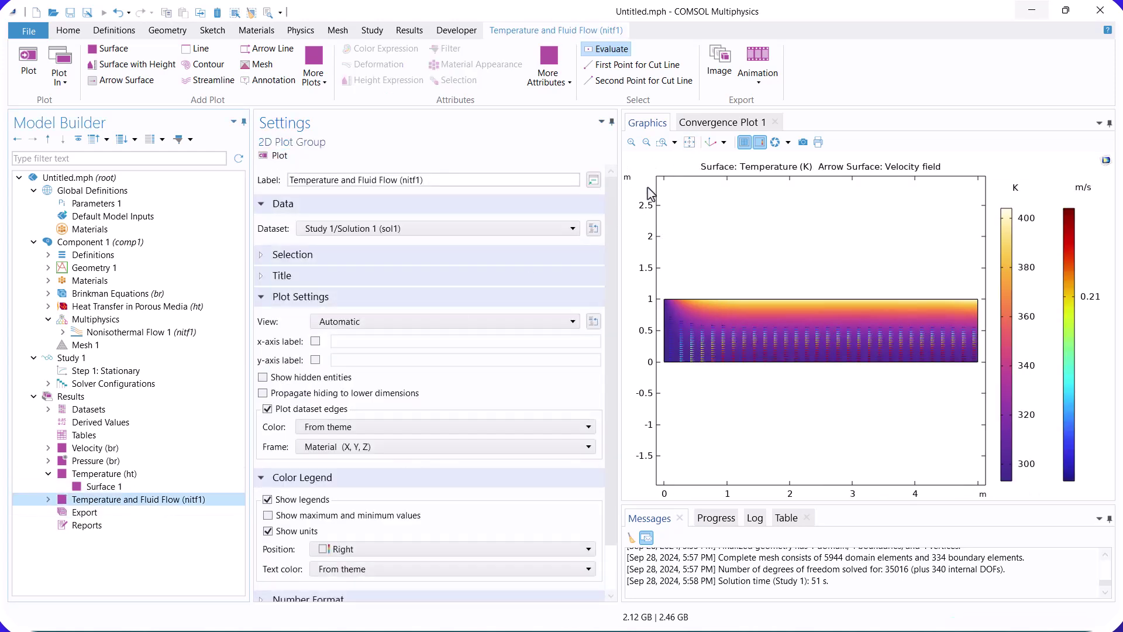
click(664, 145)
drag(727, 300, 781, 367)
click(690, 143)
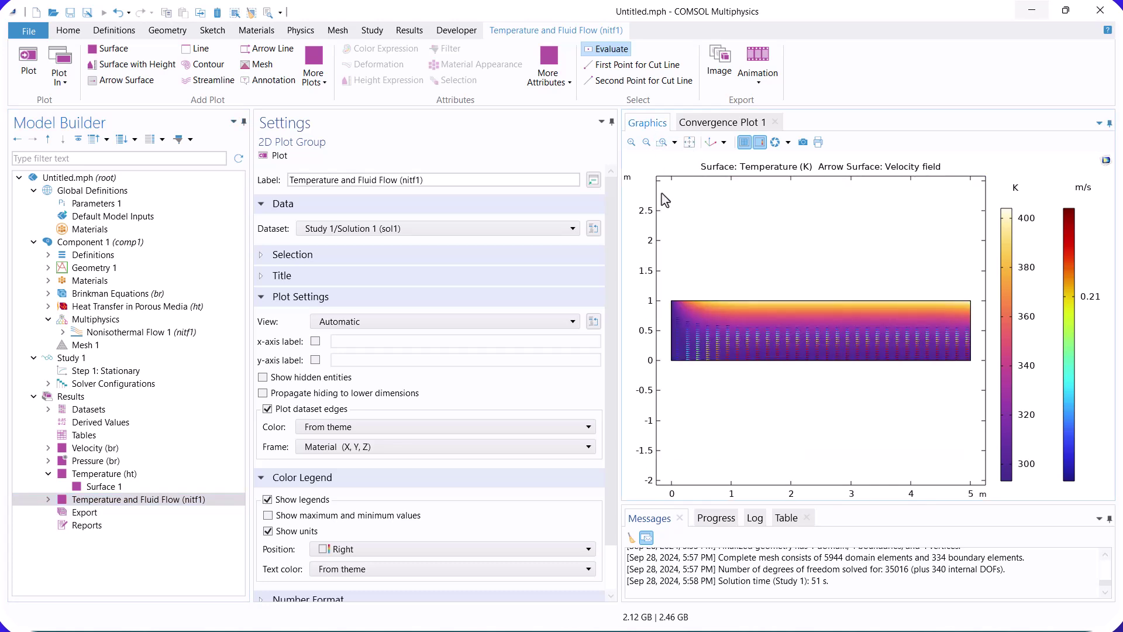
click(49, 474)
click(105, 473)
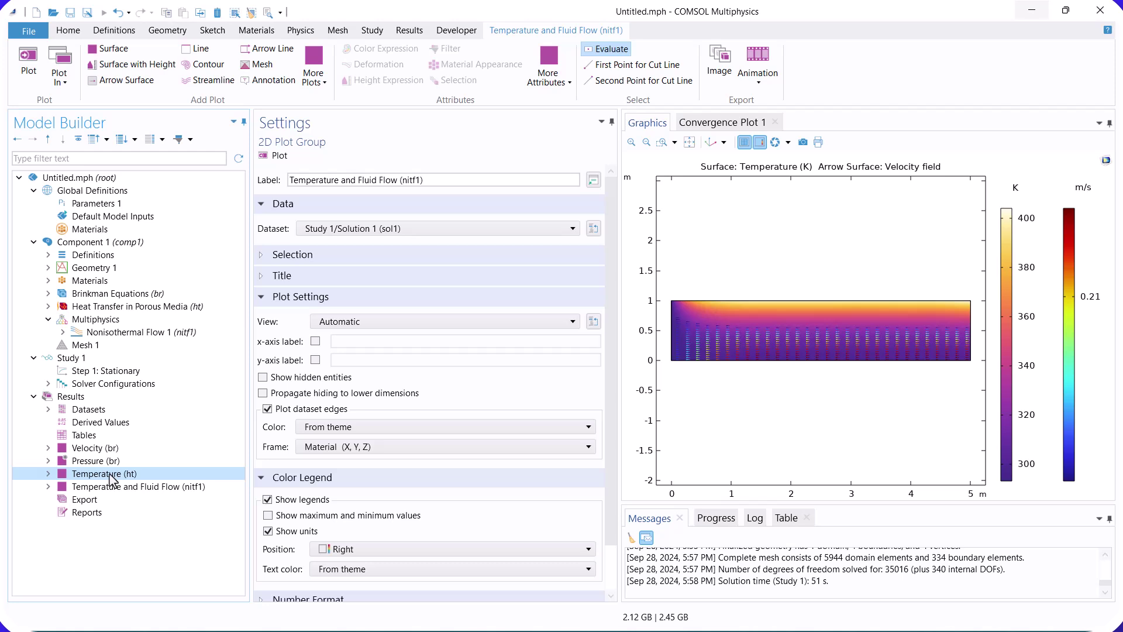
click(690, 142)
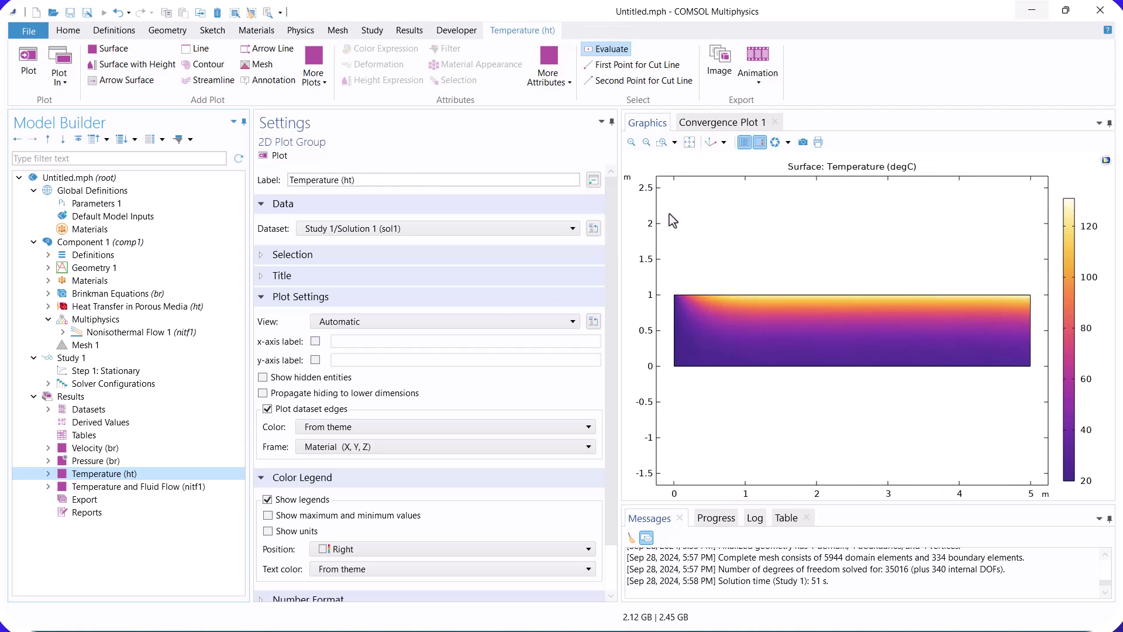
click(80, 397)
right_click(82, 396)
Add 1D Plot Group 5 with a Line Graph on the channel's top boundary 3.
click(186, 153)
right_click(128, 501)
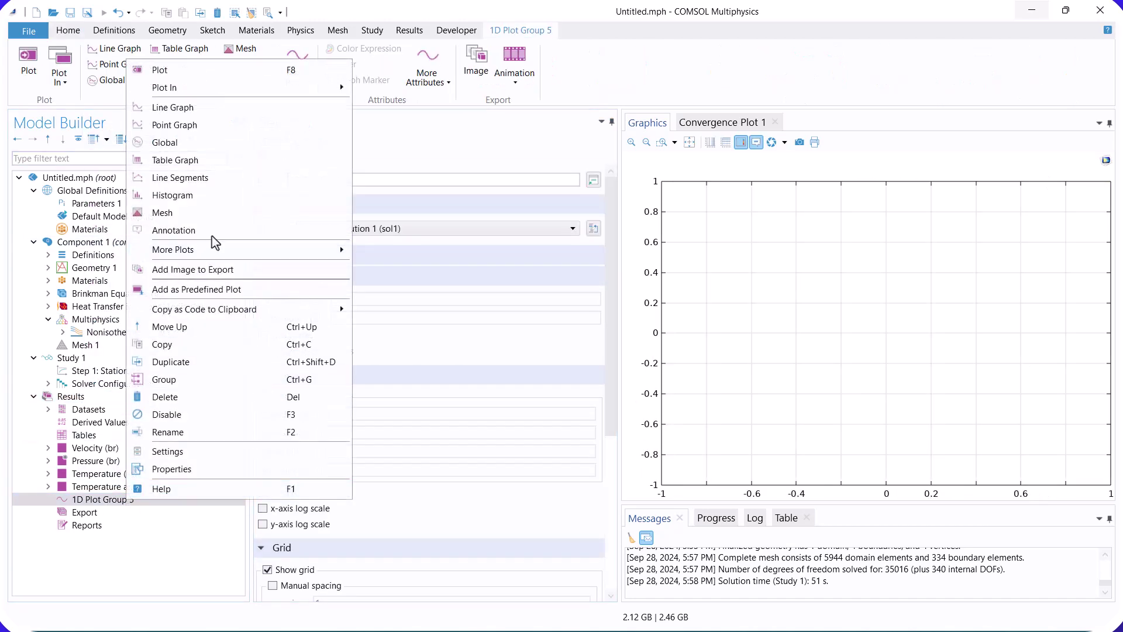
click(238, 106)
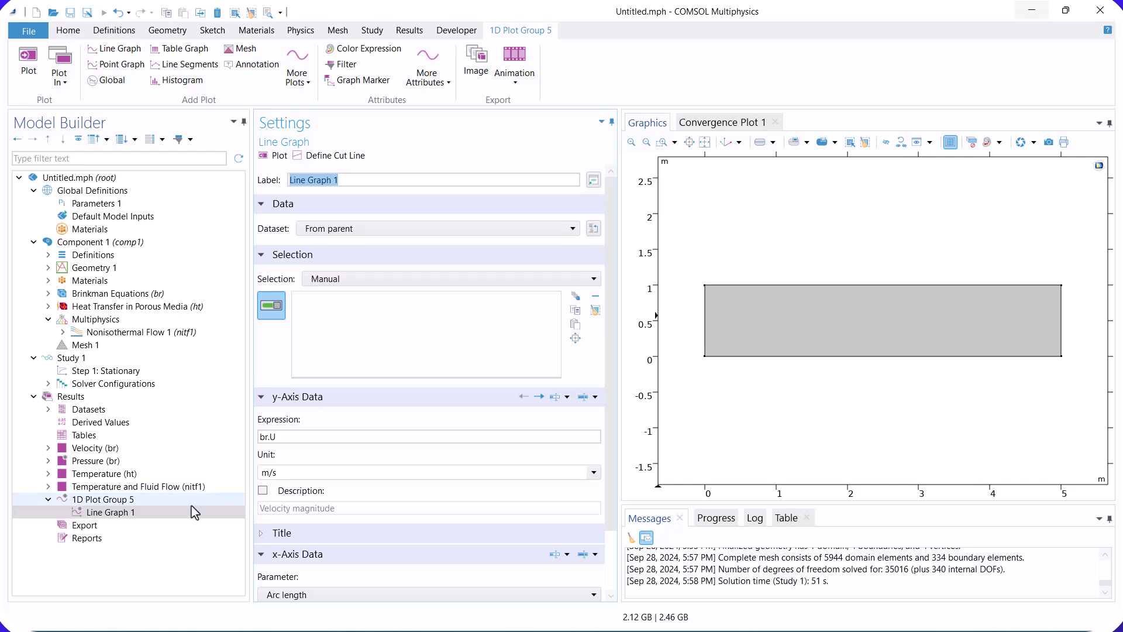
click(744, 286)
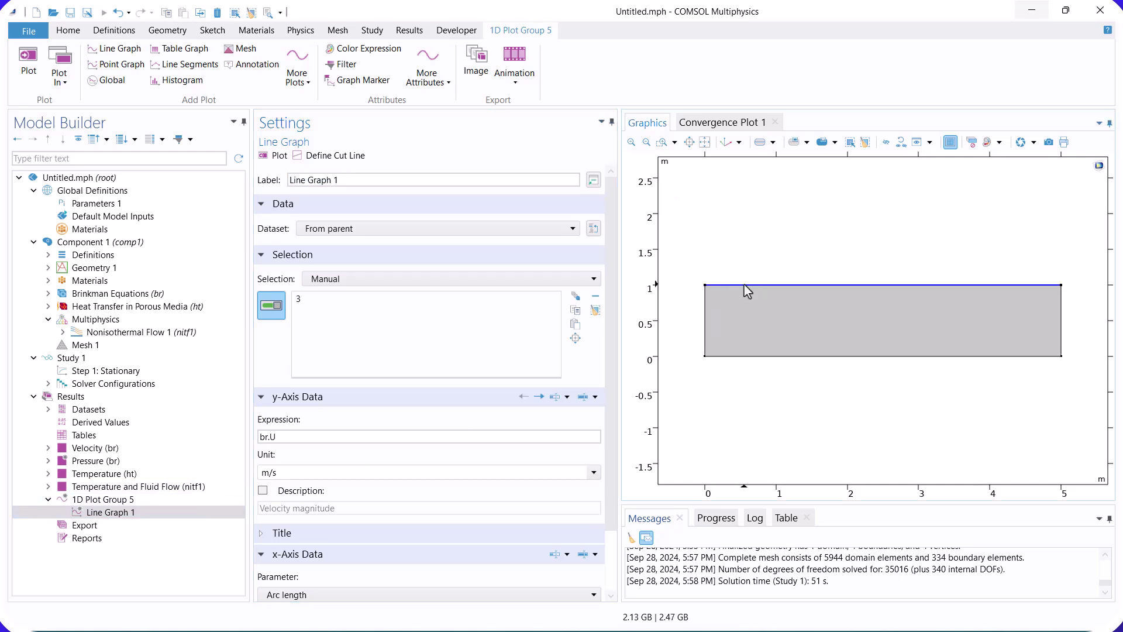
Plot temperature T in degC along the top boundary instead of velocity.
drag(321, 436, 243, 440)
key(BackSpace)
text(T)
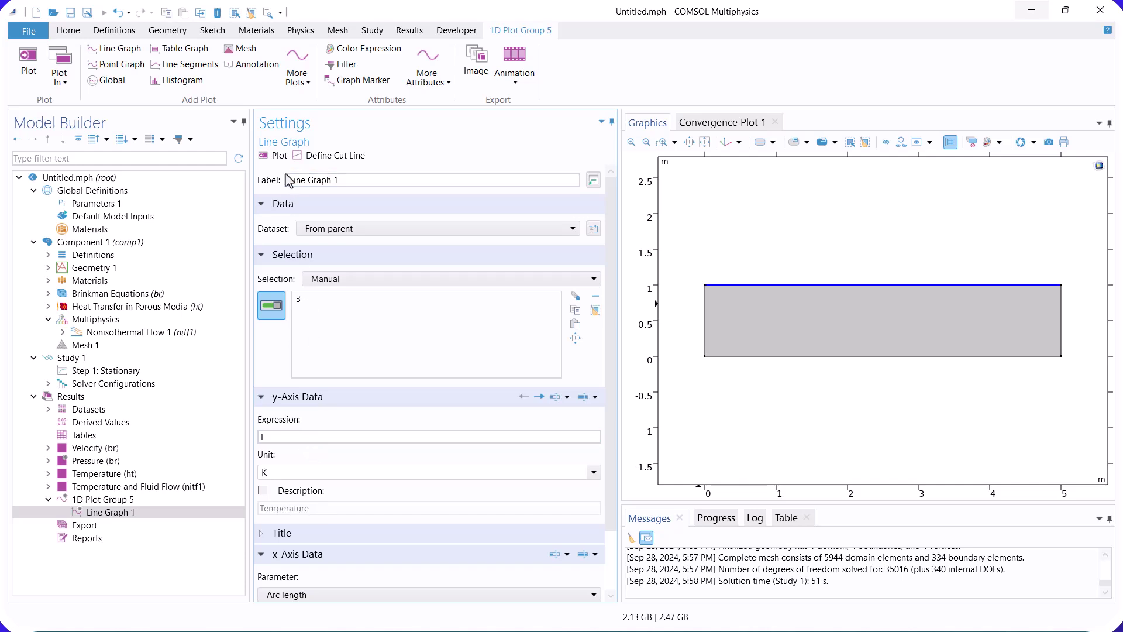
click(283, 162)
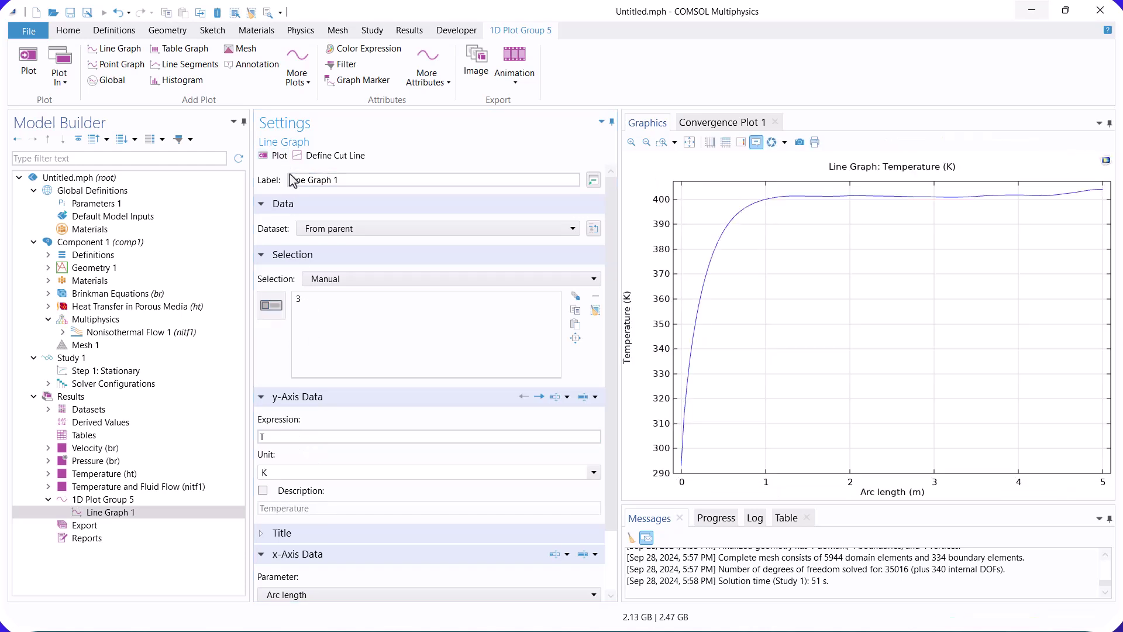
click(594, 472)
click(321, 586)
click(279, 156)
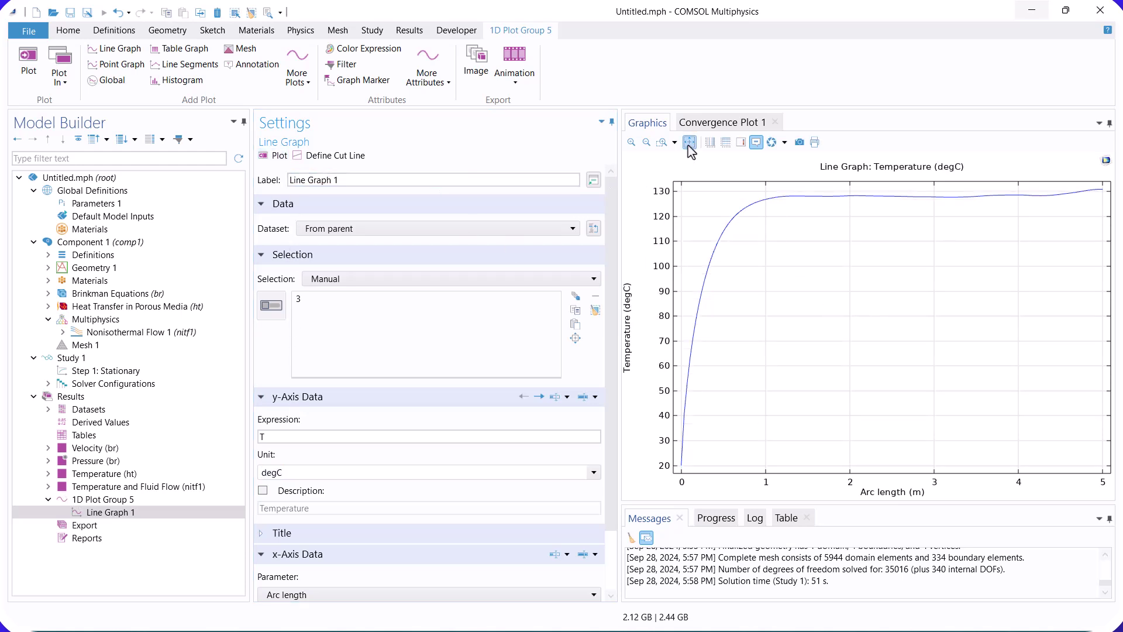
click(47, 499)
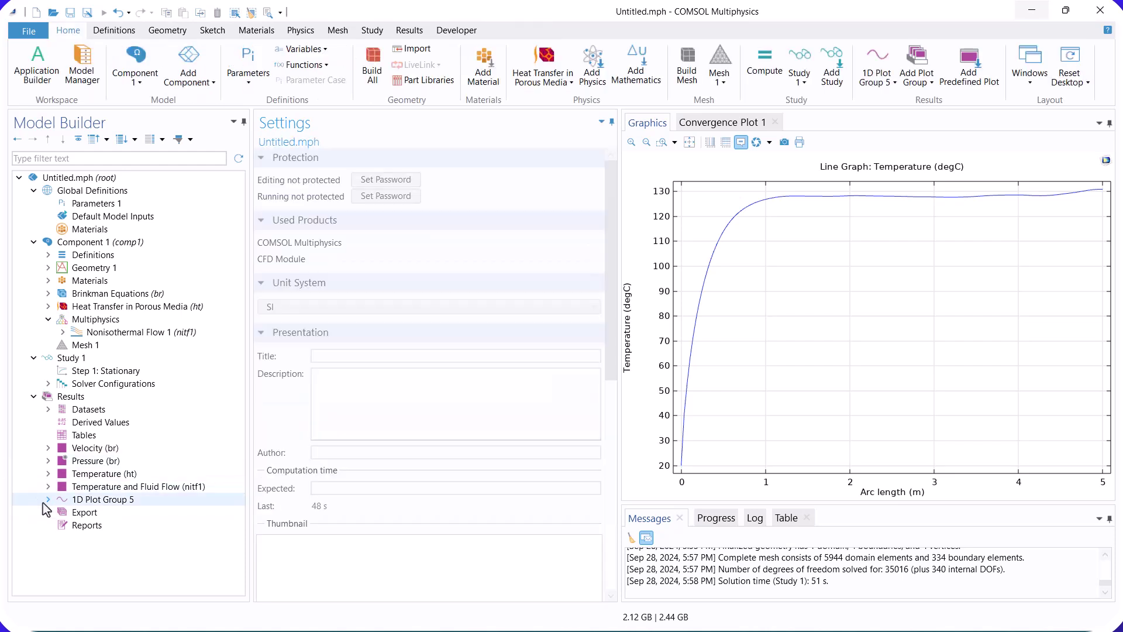
Add a Variables 1 node under the component Definitions.
click(49, 256)
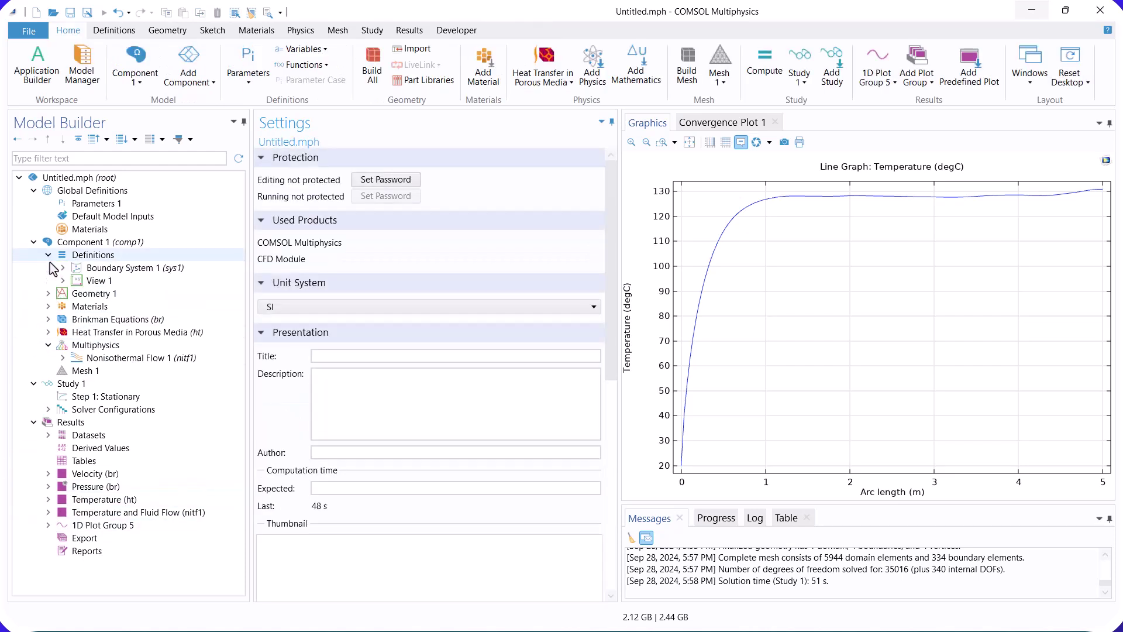
right_click(130, 253)
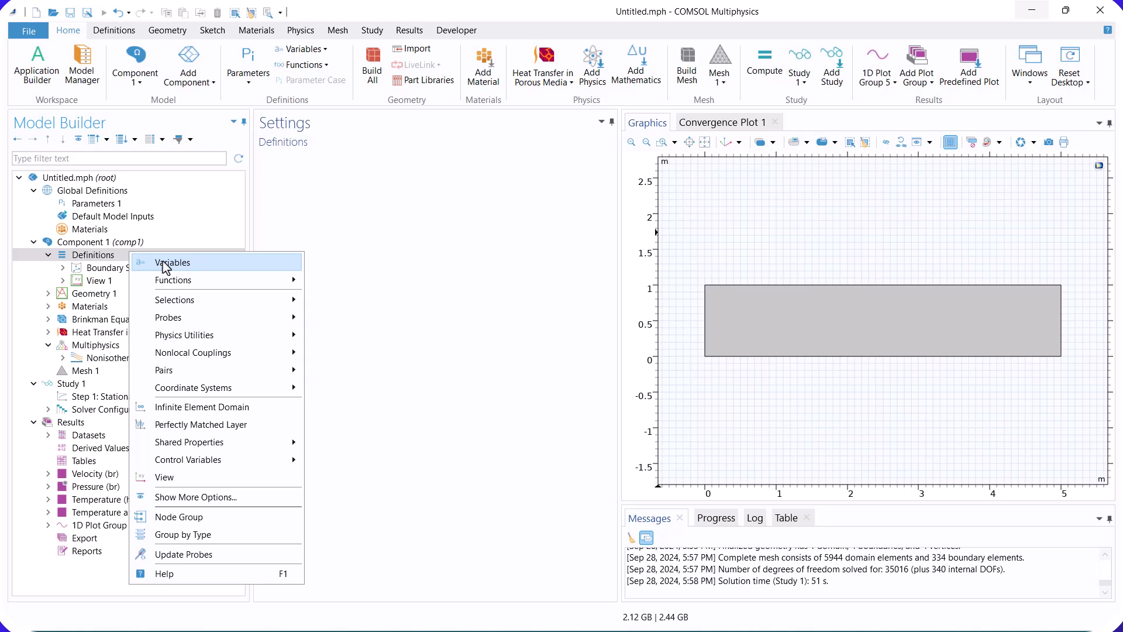
click(166, 267)
Add an Average 1 operator aveop1 over domain 1 and copy its name.
click(117, 258)
right_click(116, 259)
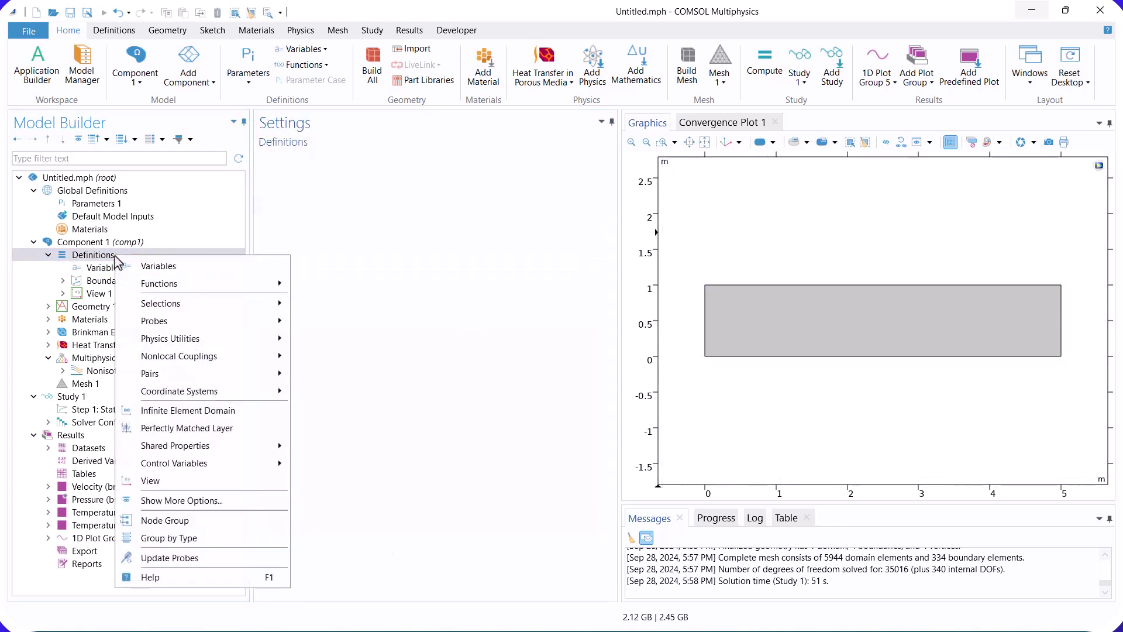
mouse_move(188, 357)
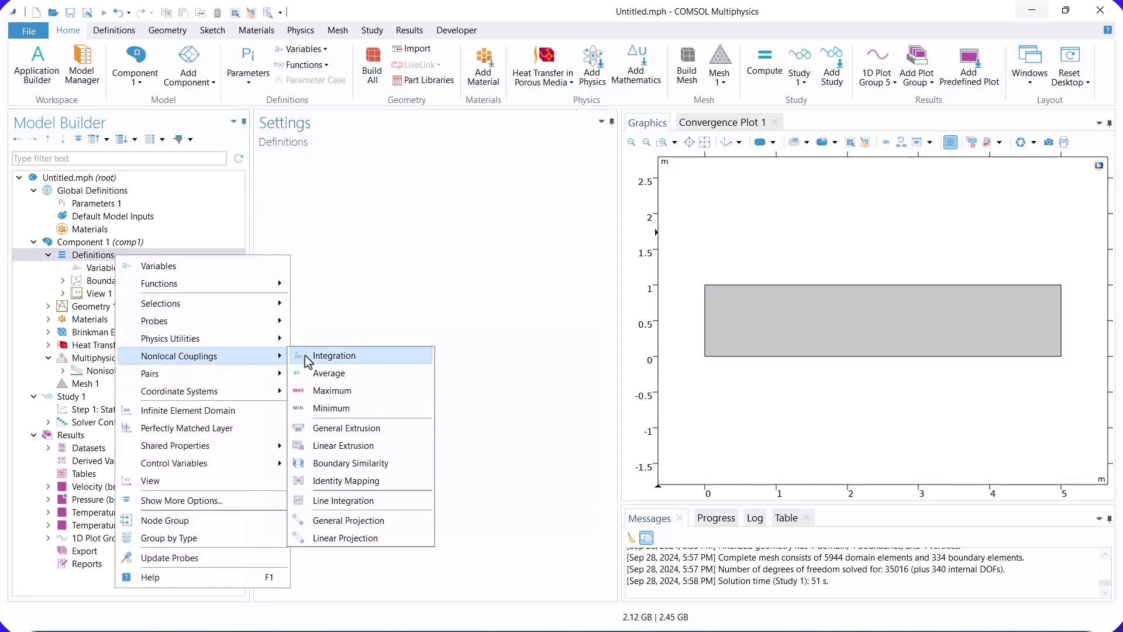
click(364, 379)
click(774, 346)
double_click(374, 185)
key(ctrl+c)
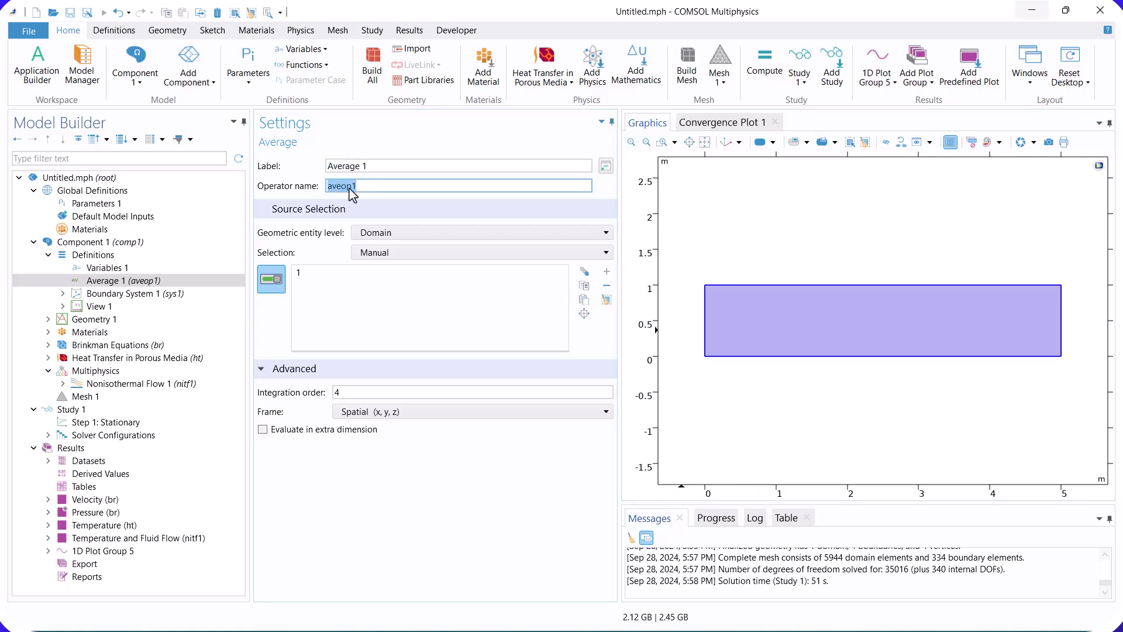
click(132, 269)
Define variable TB = aveop1(T) with description 'Bulk Temp'.
click(330, 312)
key(ctrl+v)
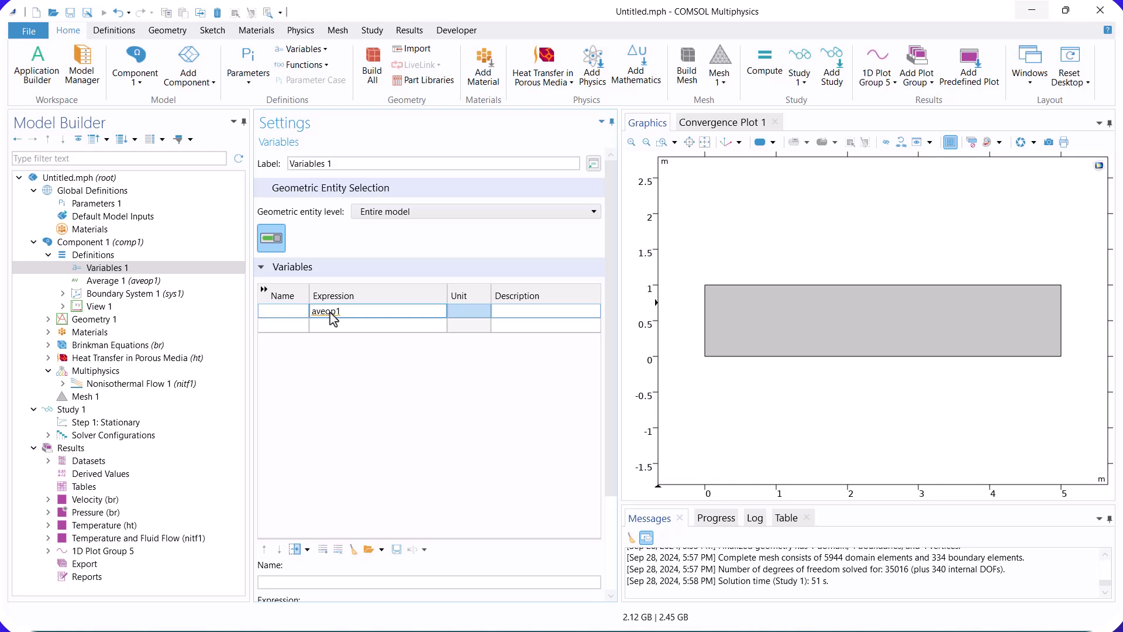
text((T))
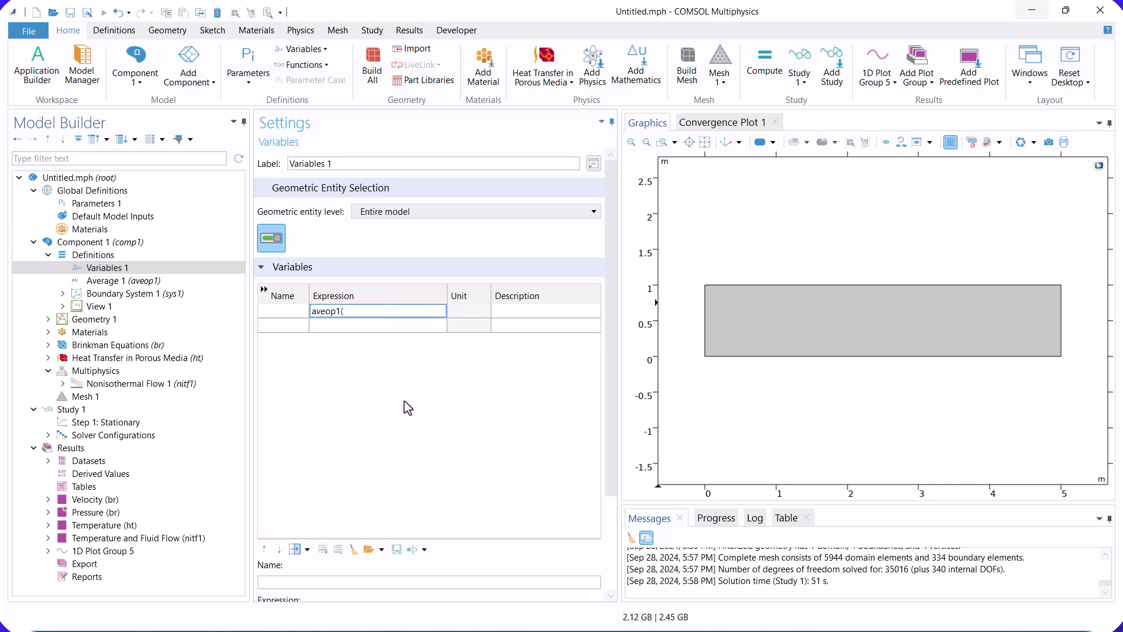
click(276, 310)
text(TB)
click(533, 310)
text(Bulk Temp)
key(Return)
Add an Average 2 operator aveop2 acting on the Boundary entity level.
click(125, 258)
right_click(125, 257)
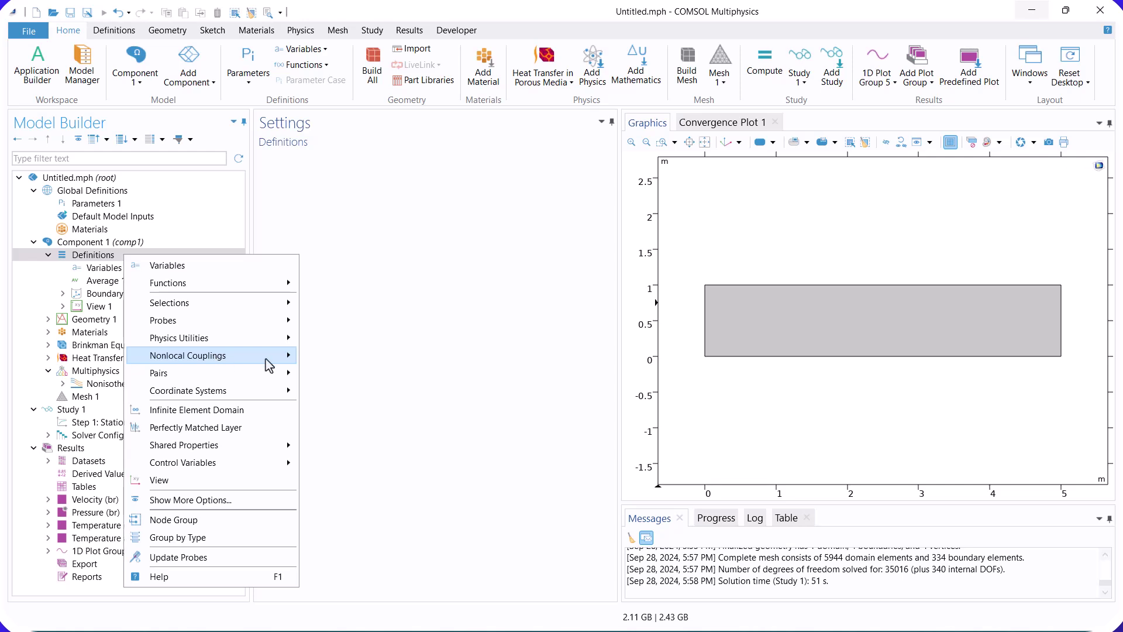
mouse_move(193, 355)
click(421, 355)
click(462, 231)
click(410, 257)
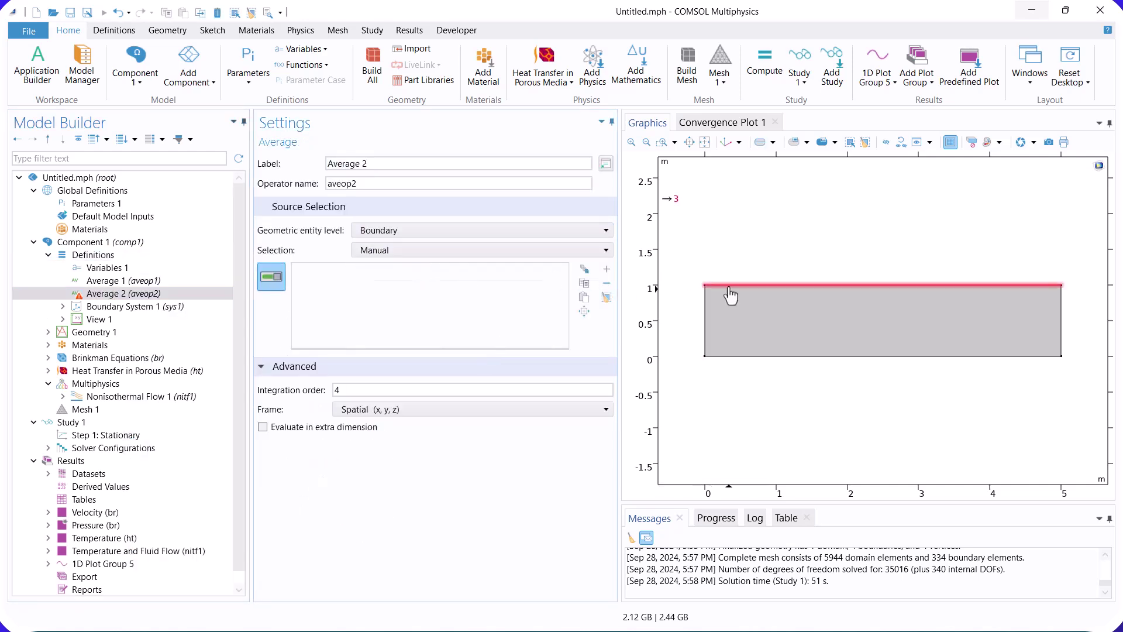
Begin the second variable's expression in Variables 1, typing aveop1(2).
click(107, 267)
click(346, 325)
text(aveop1)
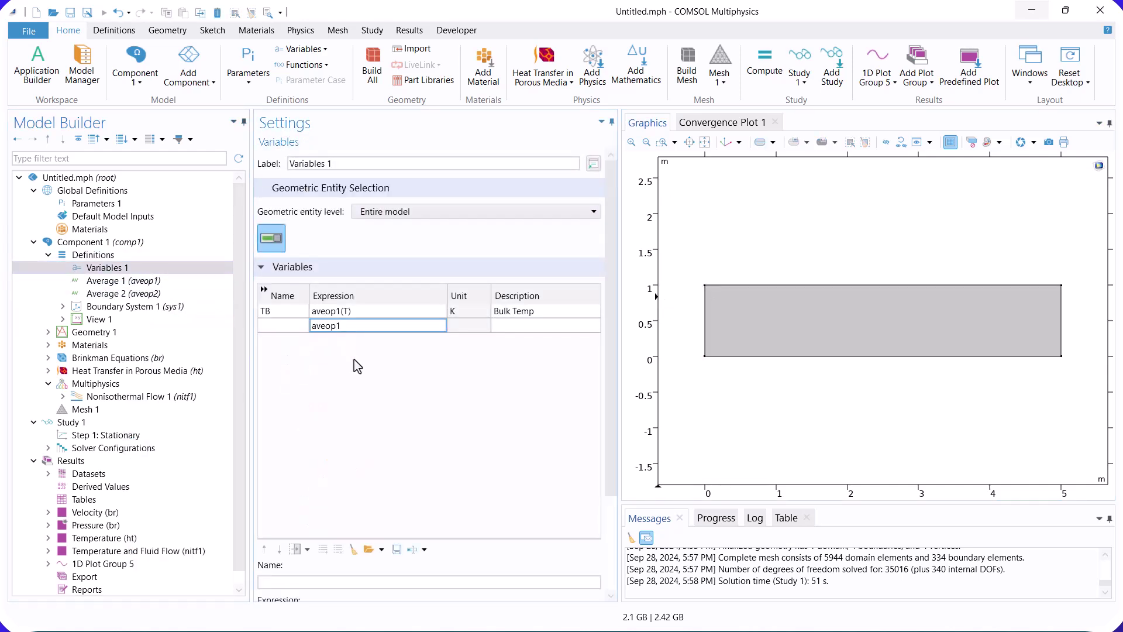
text((2))
Correct the second variable to TW = aveop2(T) with description 'Wall Temp'.
click(345, 326)
key(BackSpace)
text(T)
click(339, 326)
key(BackSpace)
text(2)
key(Return)
click(292, 326)
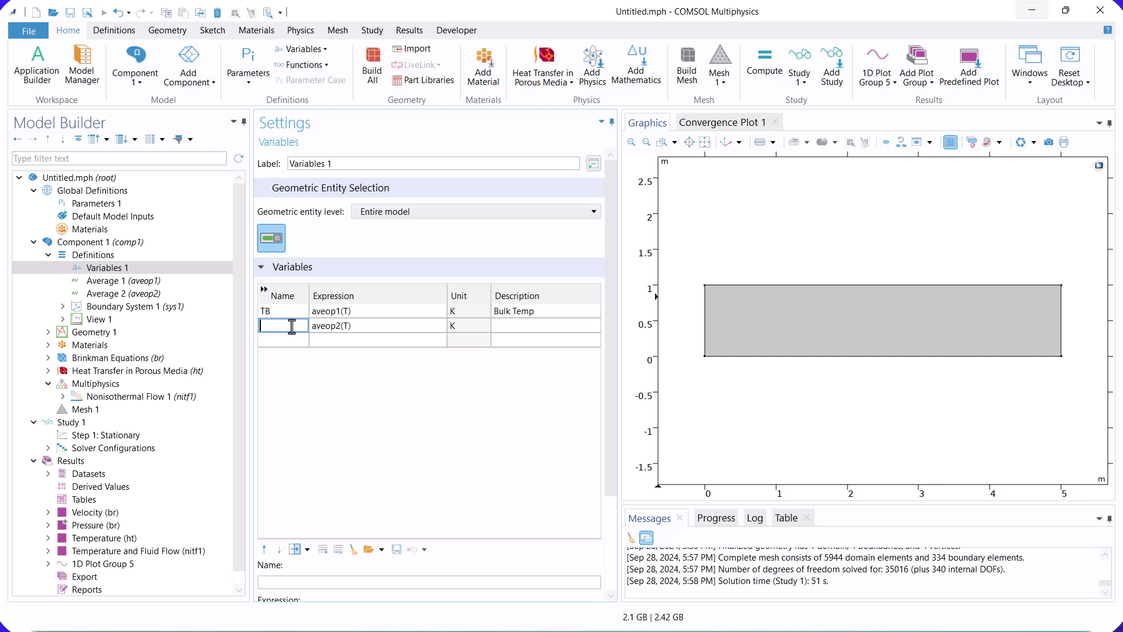
click(519, 327)
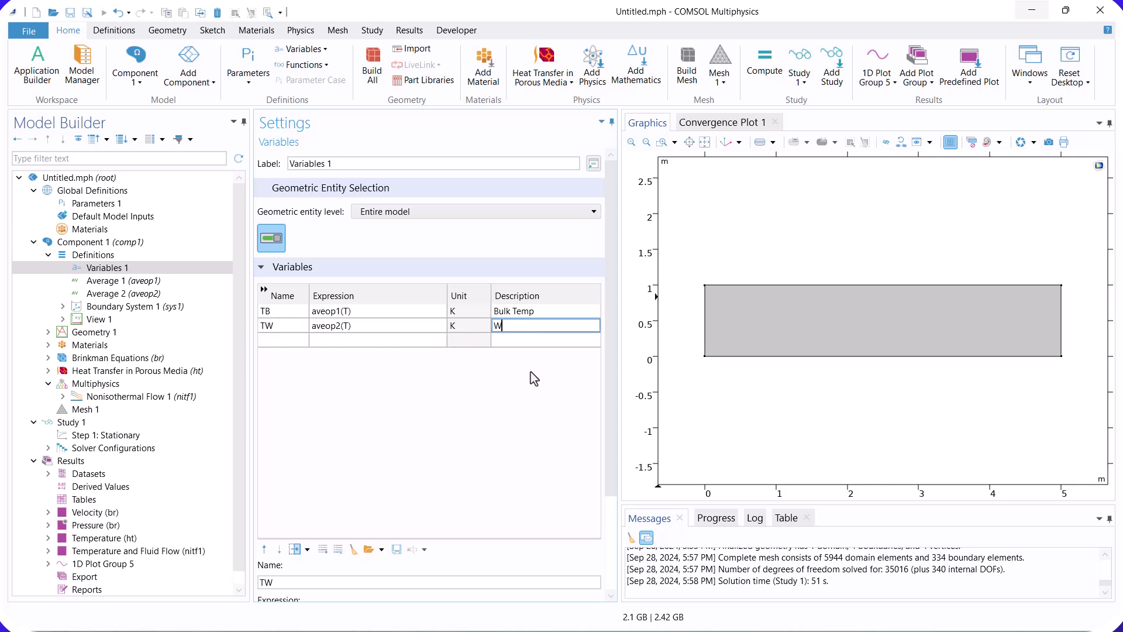
text(Wall Temp)
key(Return)
Add variable HTC = qw/(TW-TB) in W/(m²·K), then show Study 1.
click(282, 340)
text(HTC)
key(Tab)
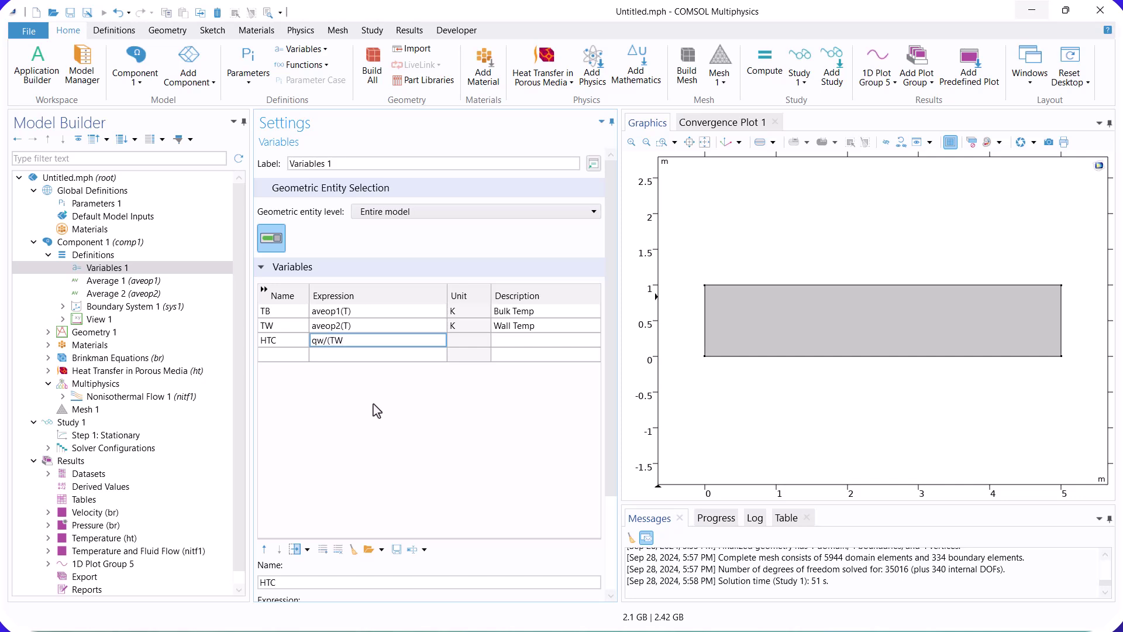
key(Return)
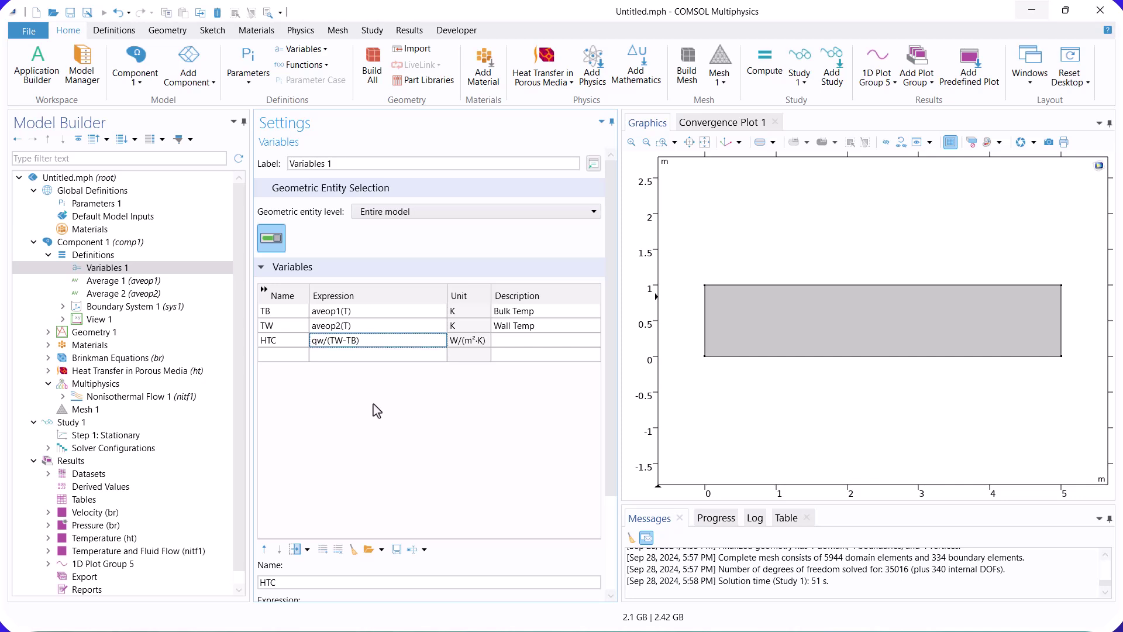
click(535, 341)
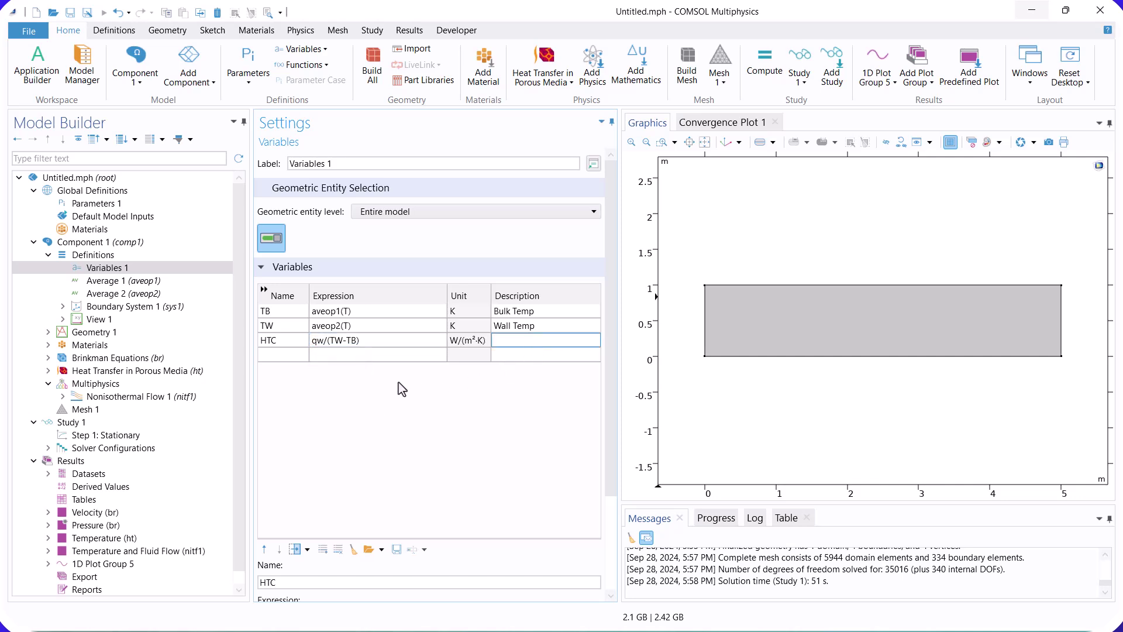
click(142, 426)
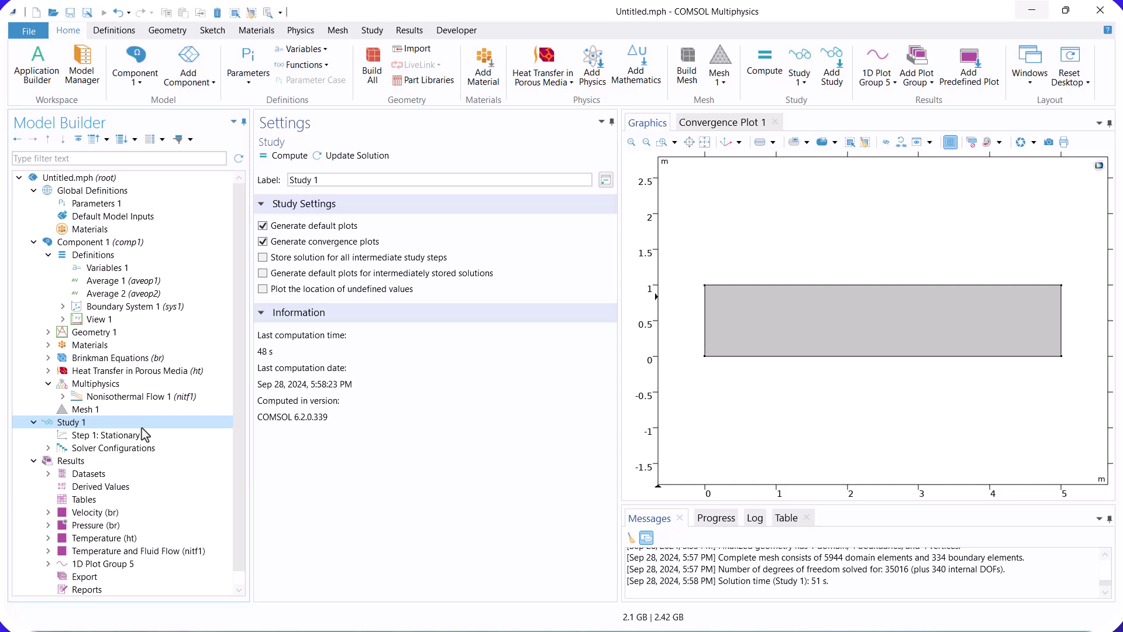
Add a Parametric Sweep to Study 1 with inlet velocity ui as its parameter.
right_click(126, 424)
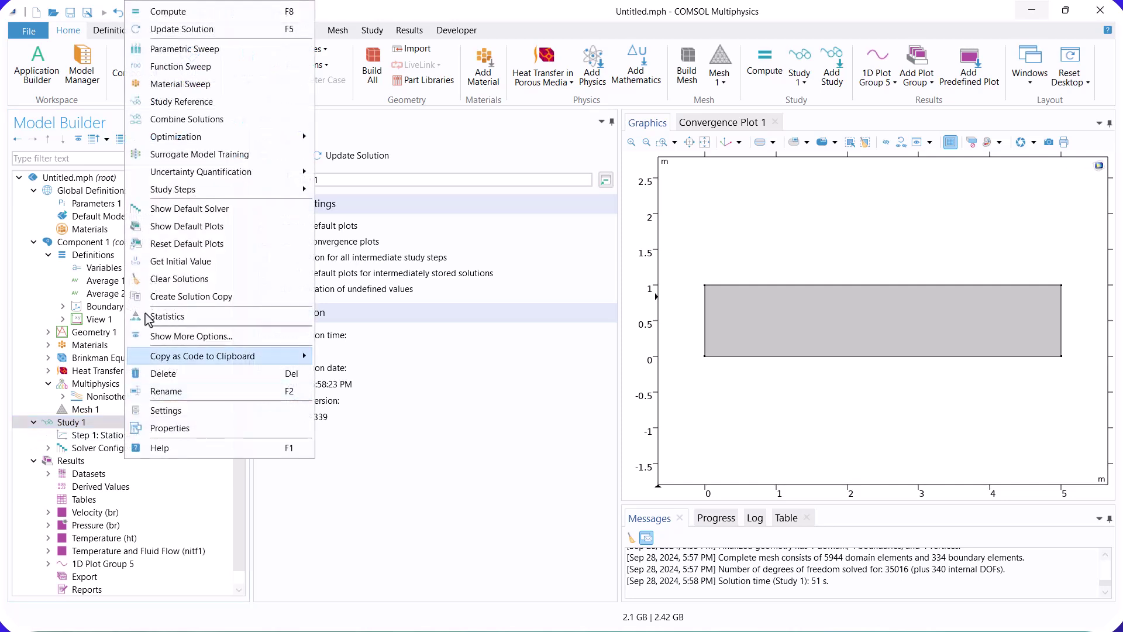
click(182, 49)
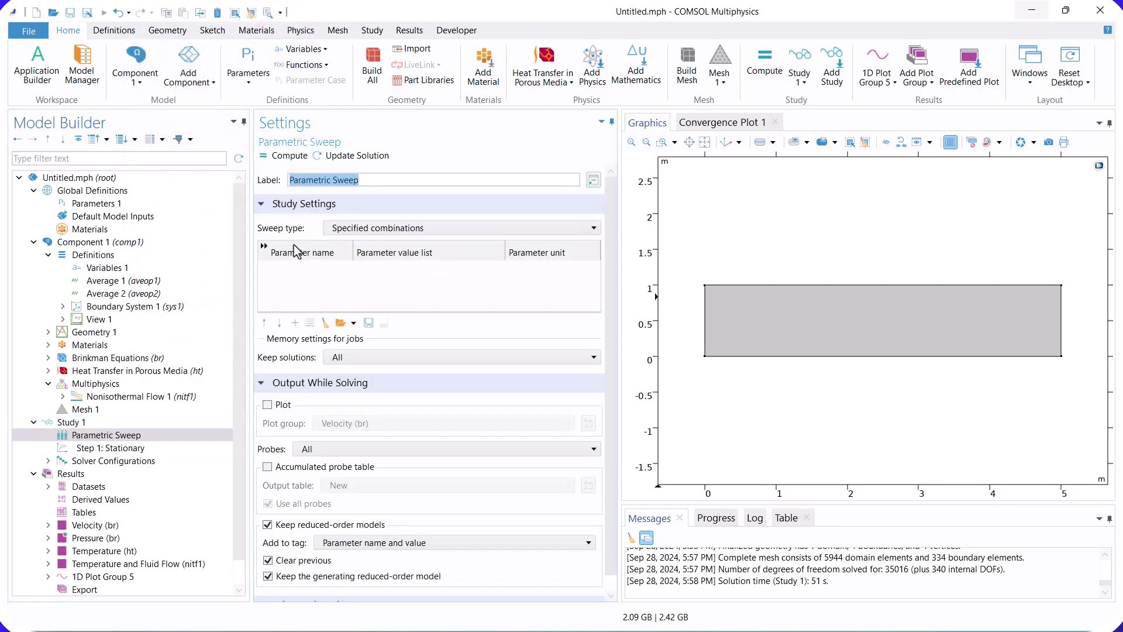
click(295, 322)
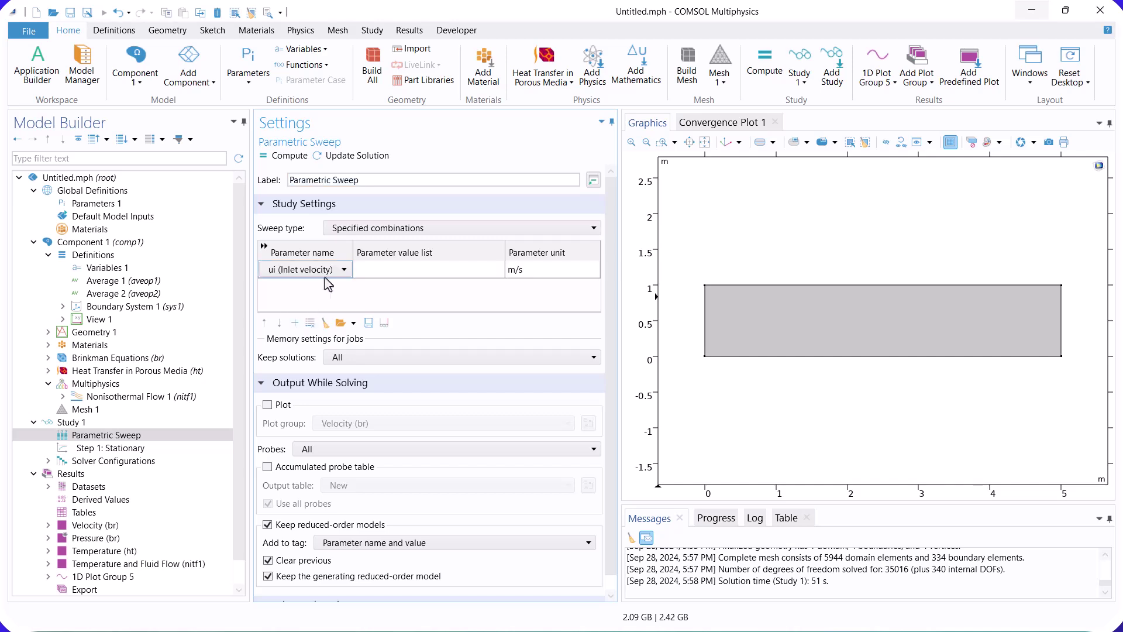
click(389, 270)
Replace the ui values with a range from 0.2 to 0.6 m/s, 3 values.
click(384, 323)
click(529, 252)
click(534, 276)
click(530, 287)
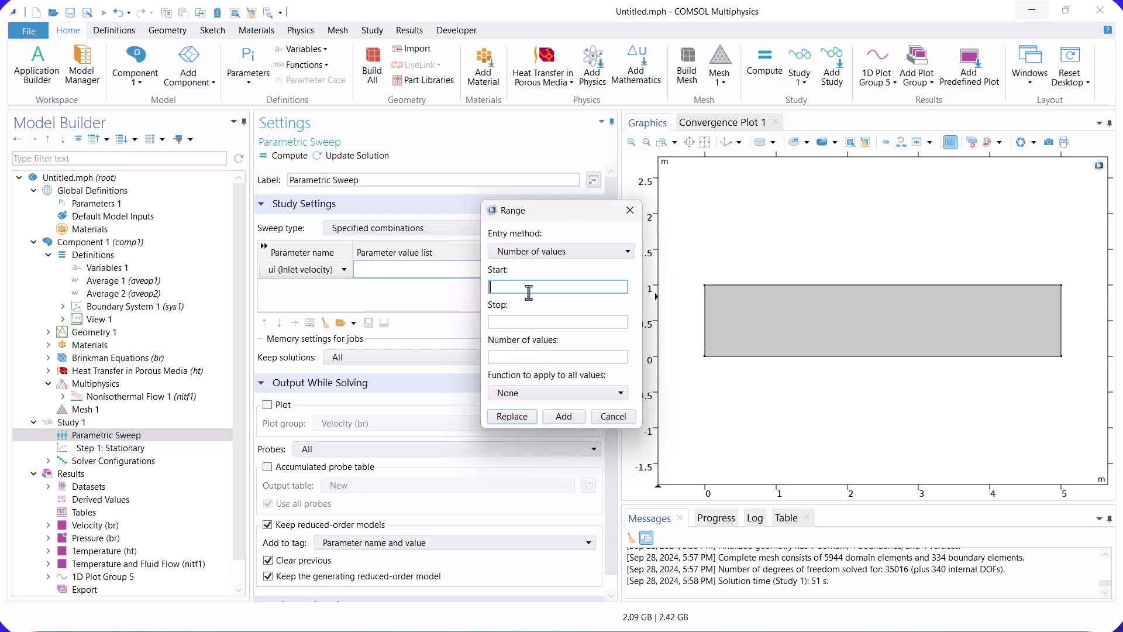
text(0.2)
click(534, 321)
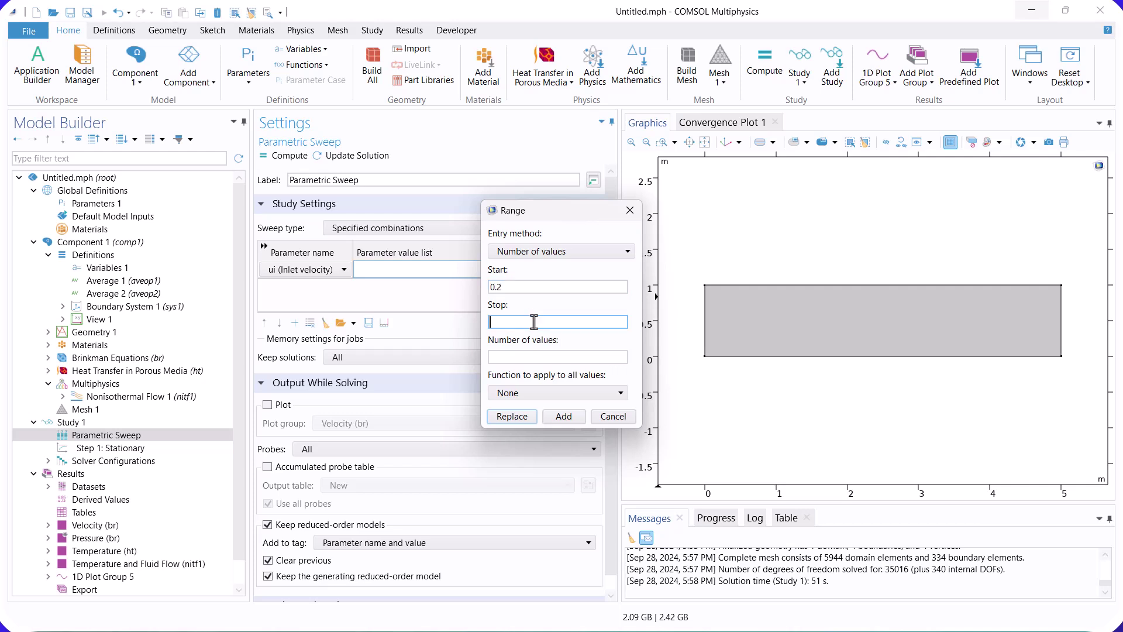
click(542, 355)
text(3)
click(512, 416)
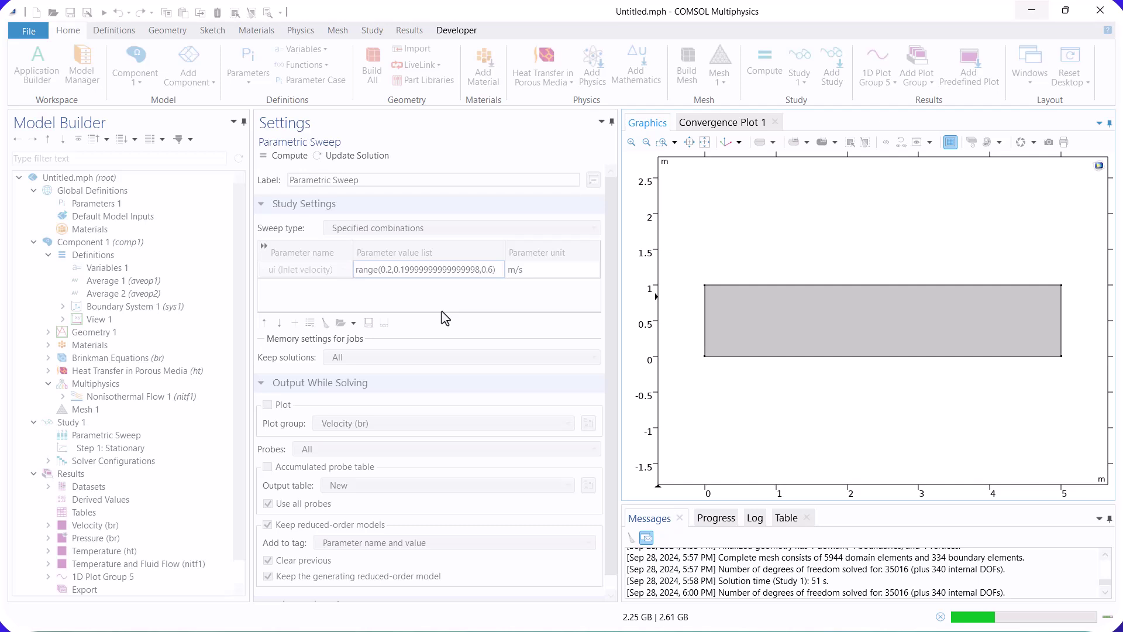
Follow the convergence plot until the three-velocity sweep finishes solving.
click(722, 127)
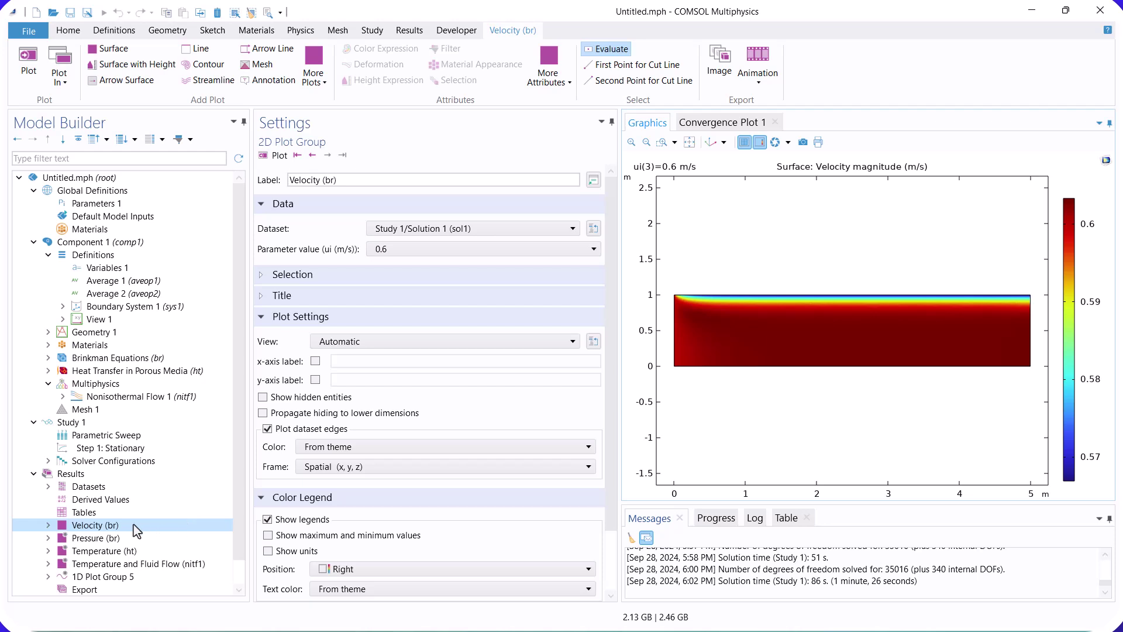
click(67, 500)
Evaluate HTC globally into Table 1 for each ui and graph it as Table Graph 1.
right_click(68, 502)
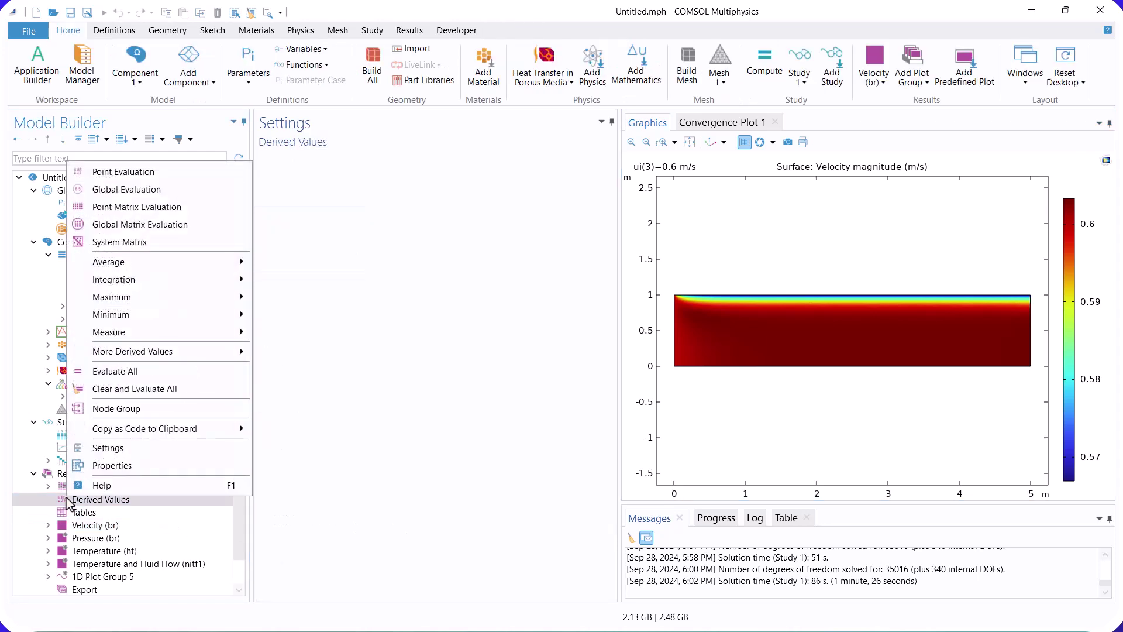
click(142, 197)
click(321, 321)
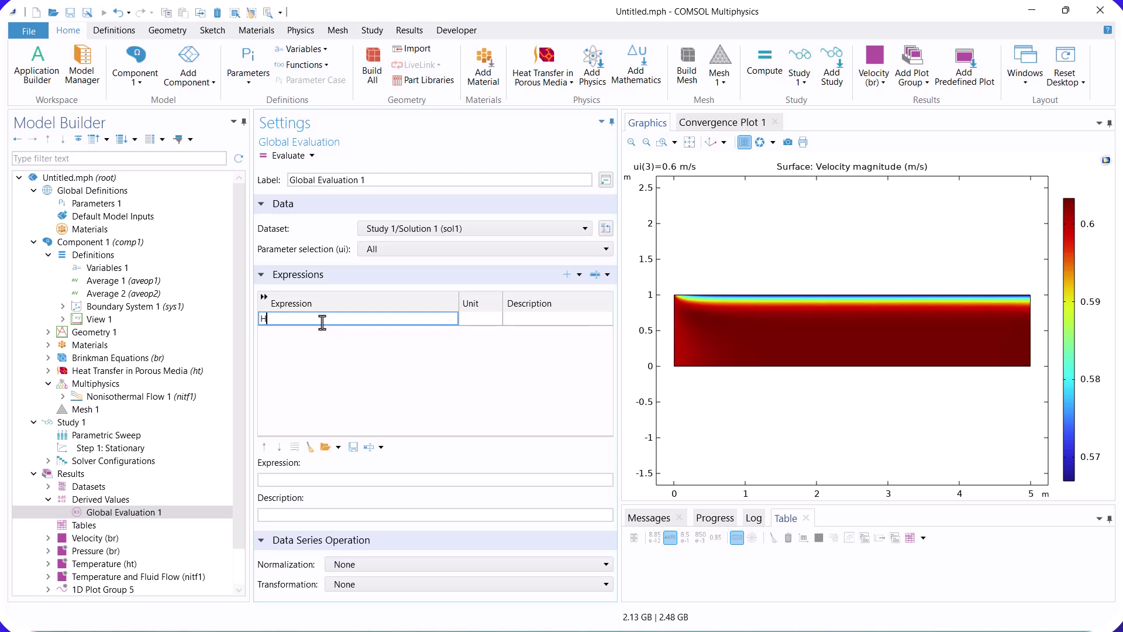
text(HC)
key(Return)
double_click(302, 318)
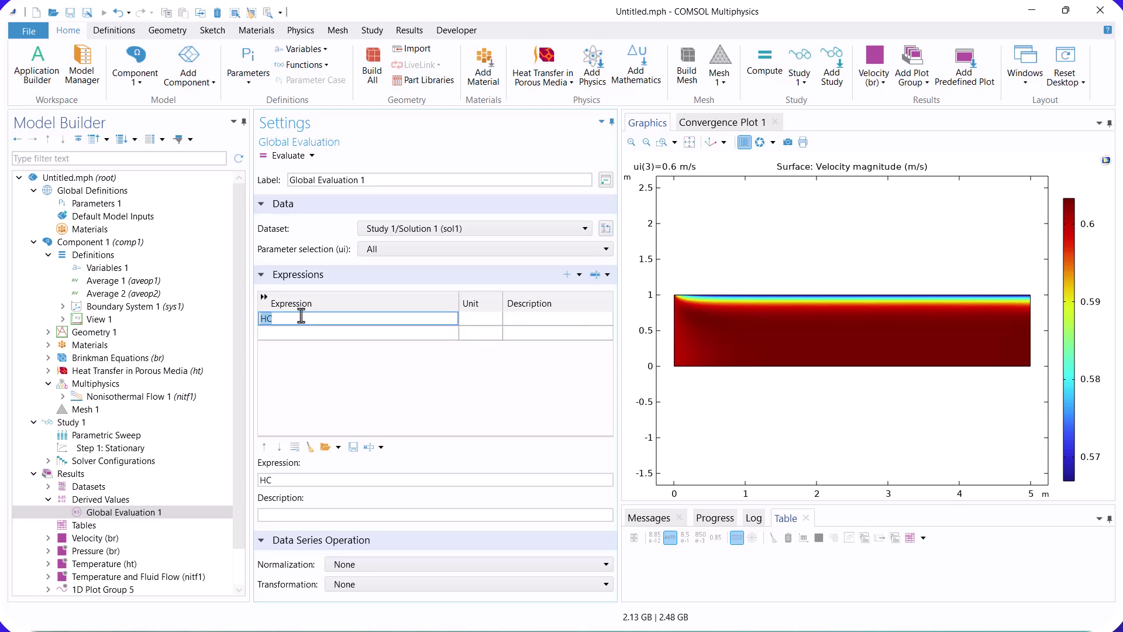
text(T)
key(Return)
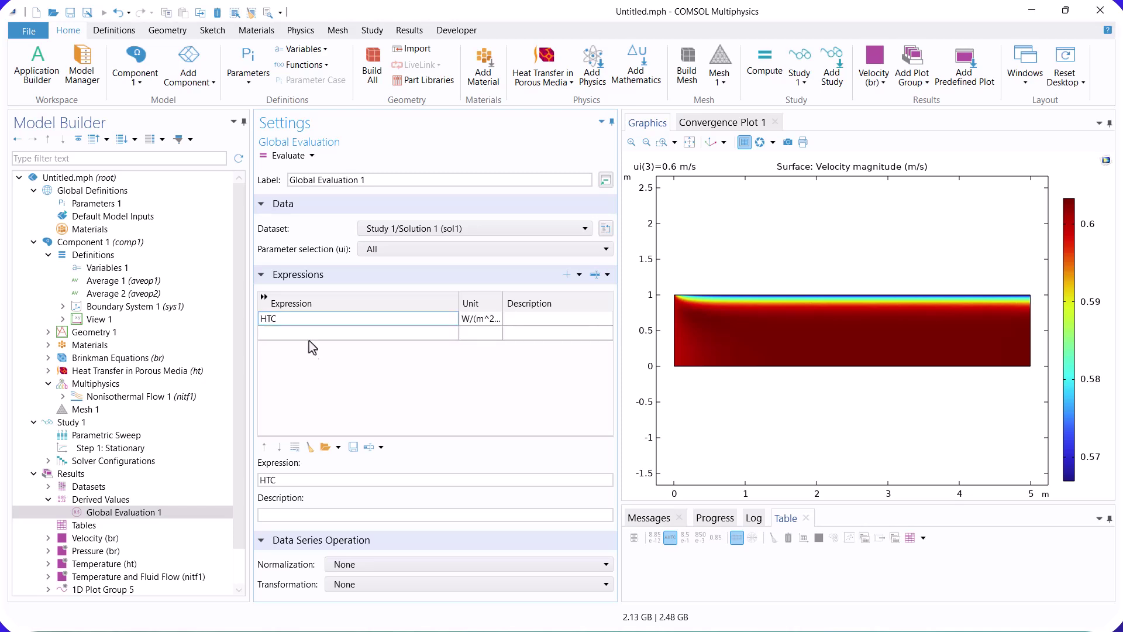
click(275, 155)
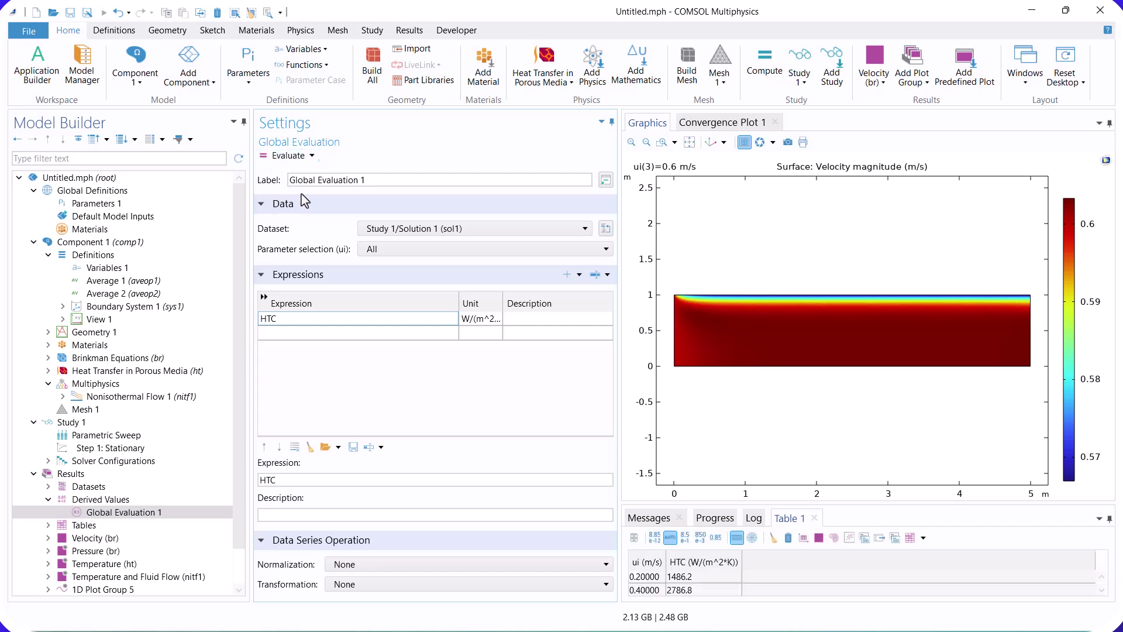
click(1102, 590)
click(802, 538)
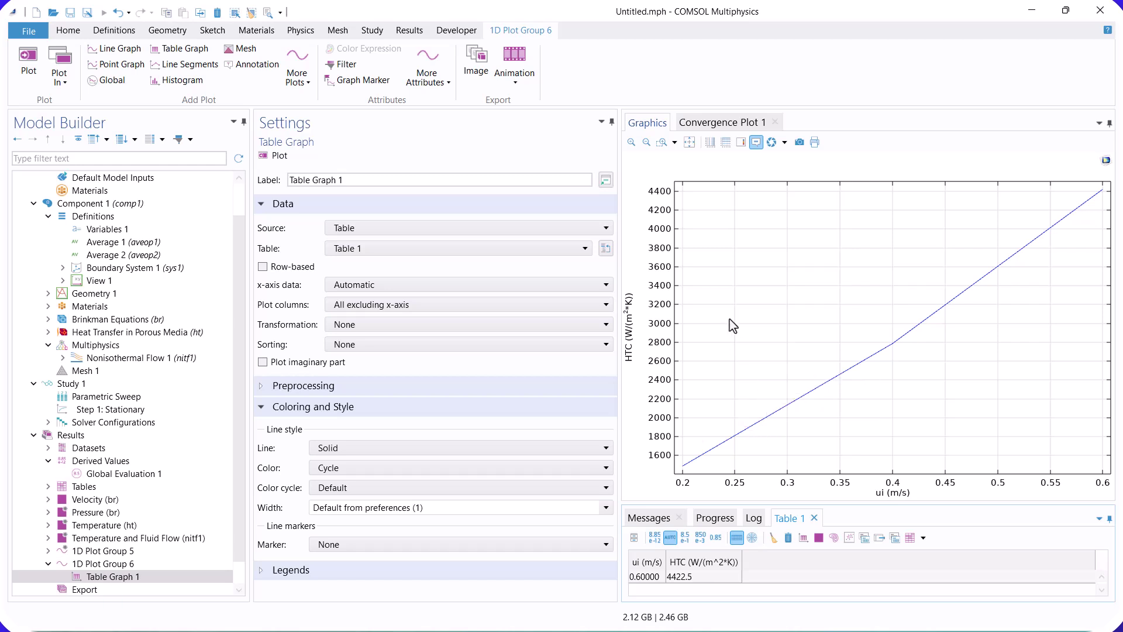
Display 1D Plot Group 5's three top-boundary temperature curves.
click(124, 552)
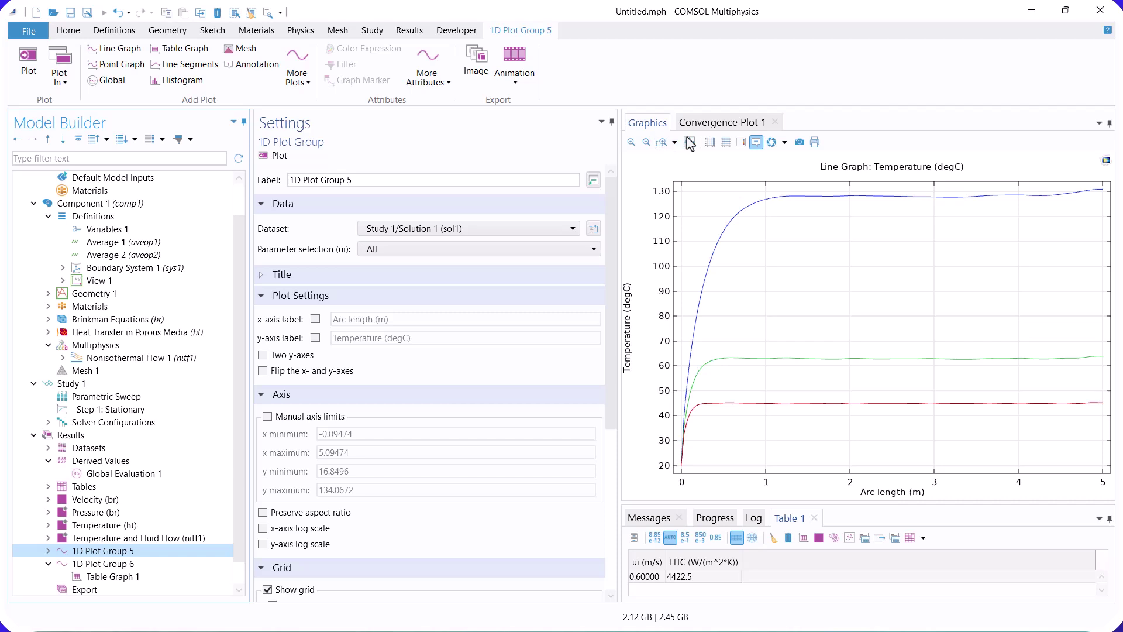
click(94, 580)
click(108, 552)
Show automatic legends for Line Graph 1's three velocity curves.
click(48, 551)
click(93, 564)
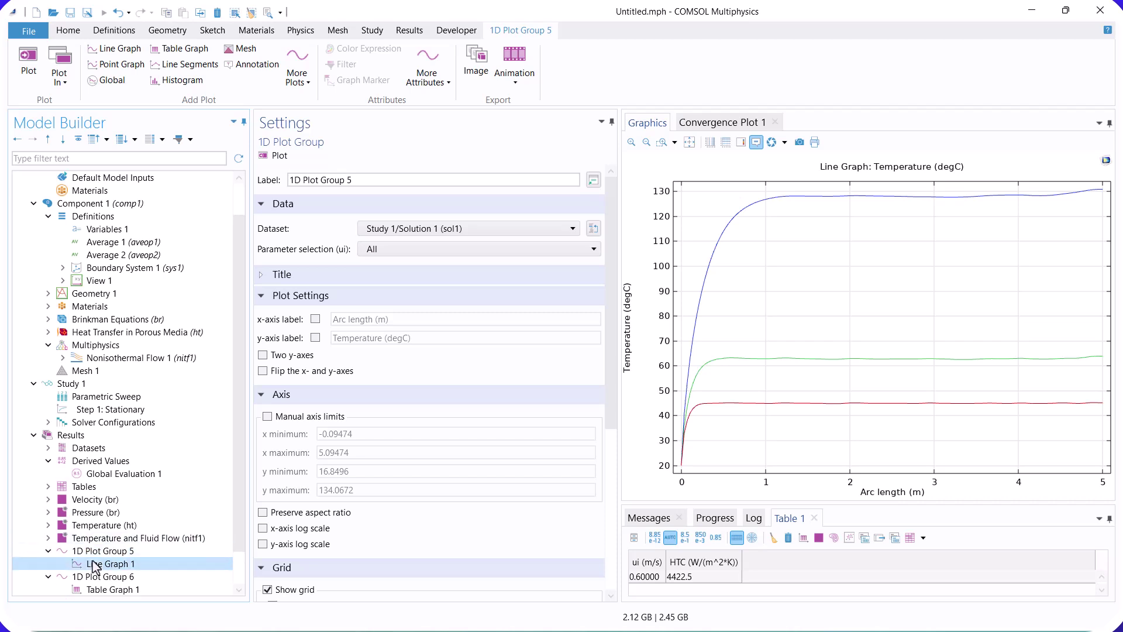
scroll(608, 398, down, 3)
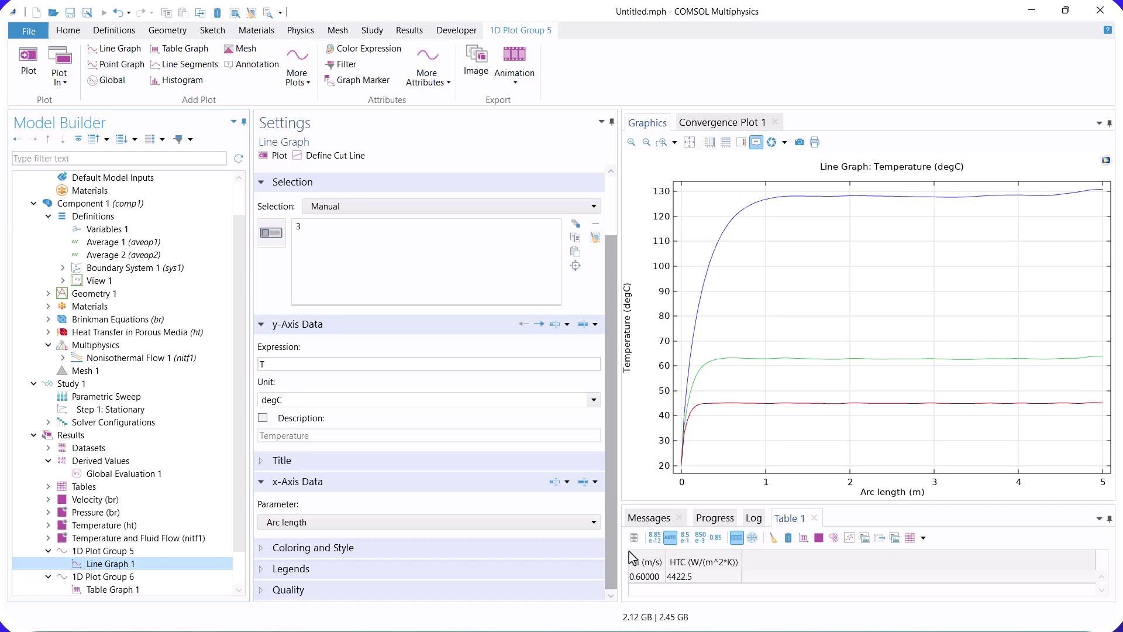
click(369, 571)
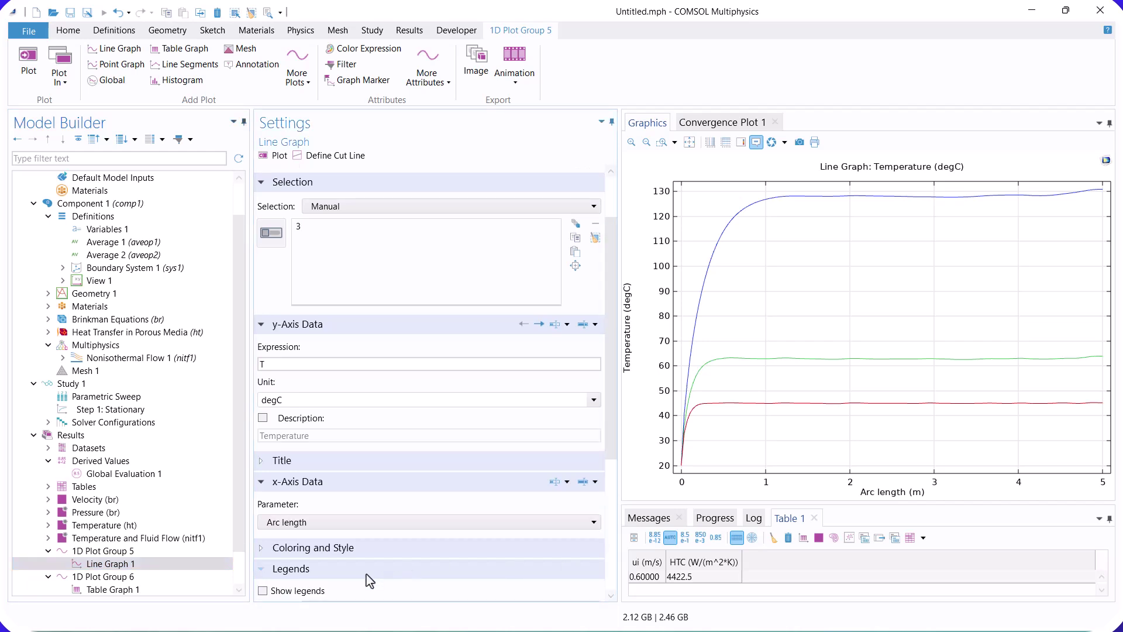
click(309, 590)
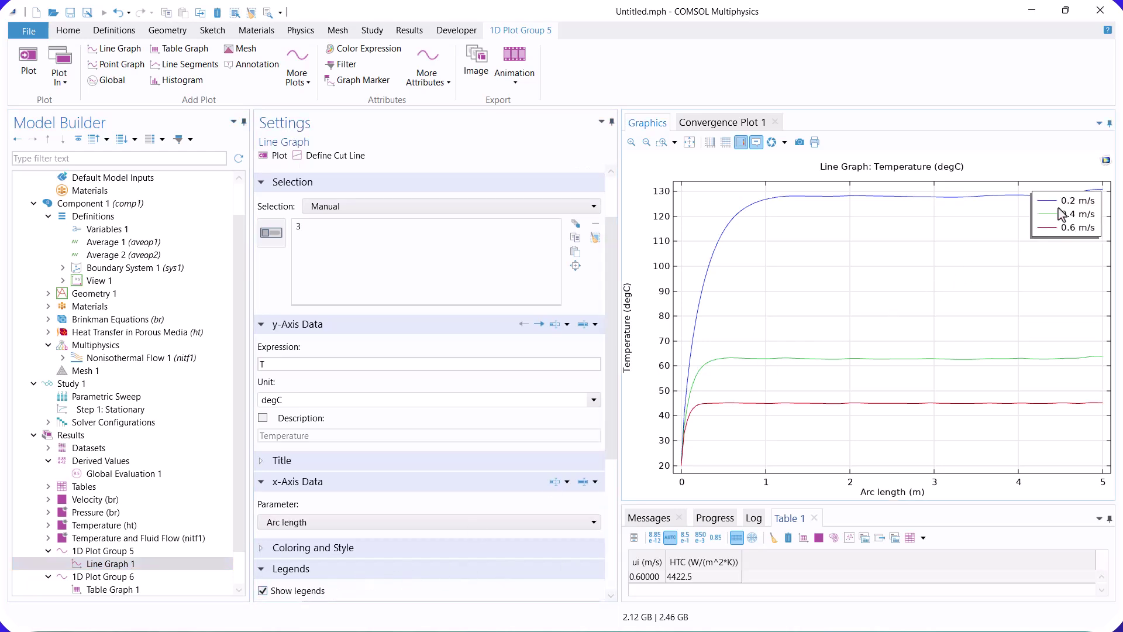
drag(609, 369, 629, 503)
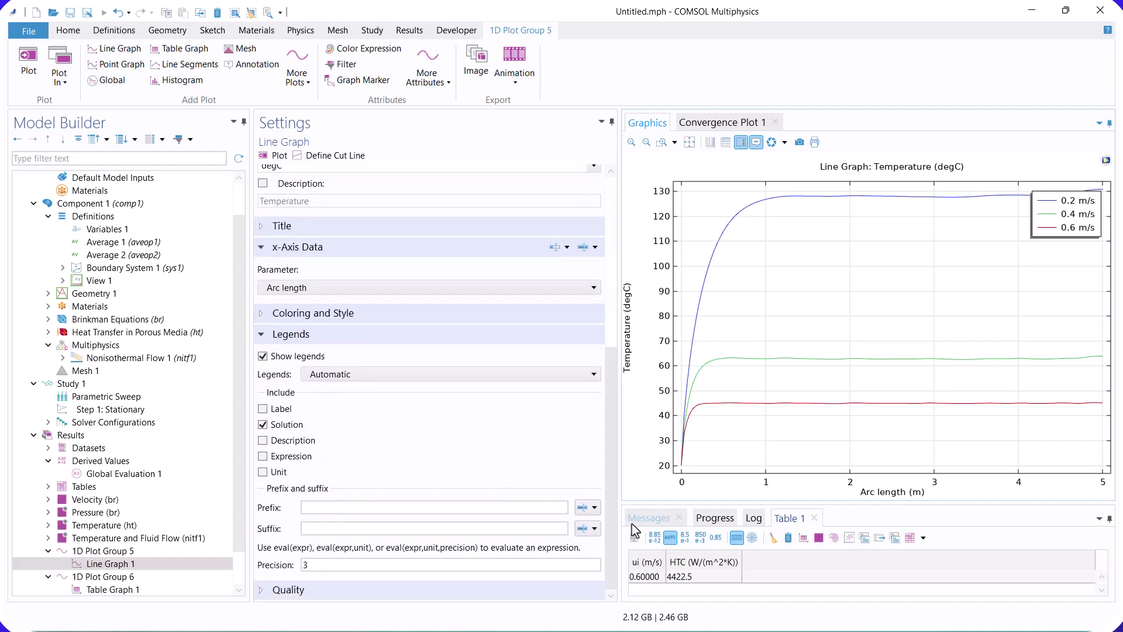
click(493, 372)
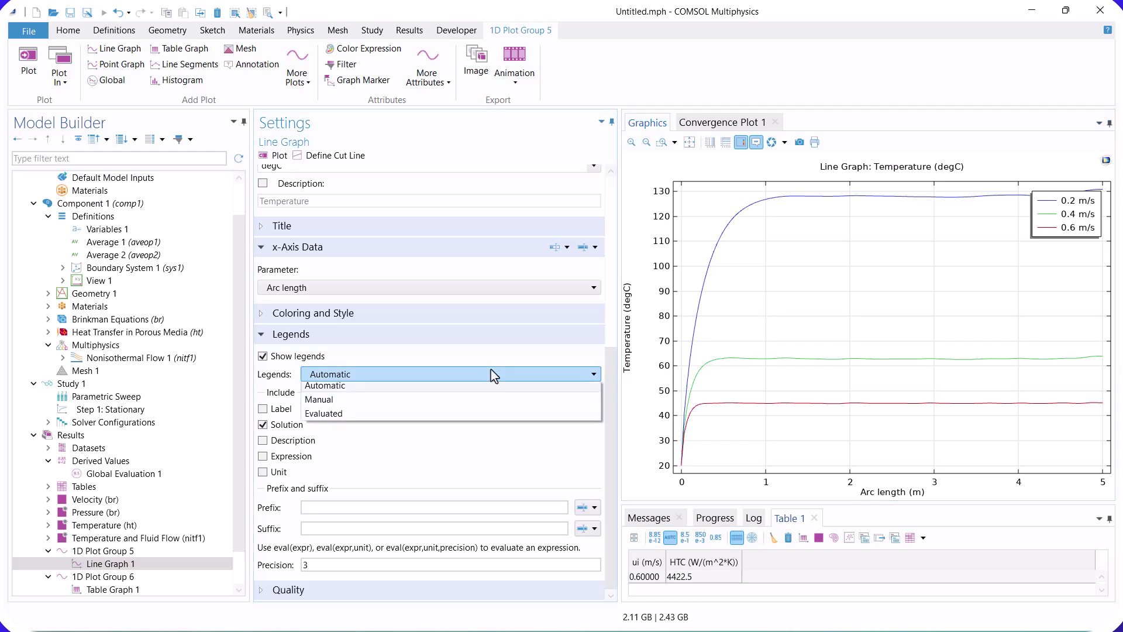
click(491, 374)
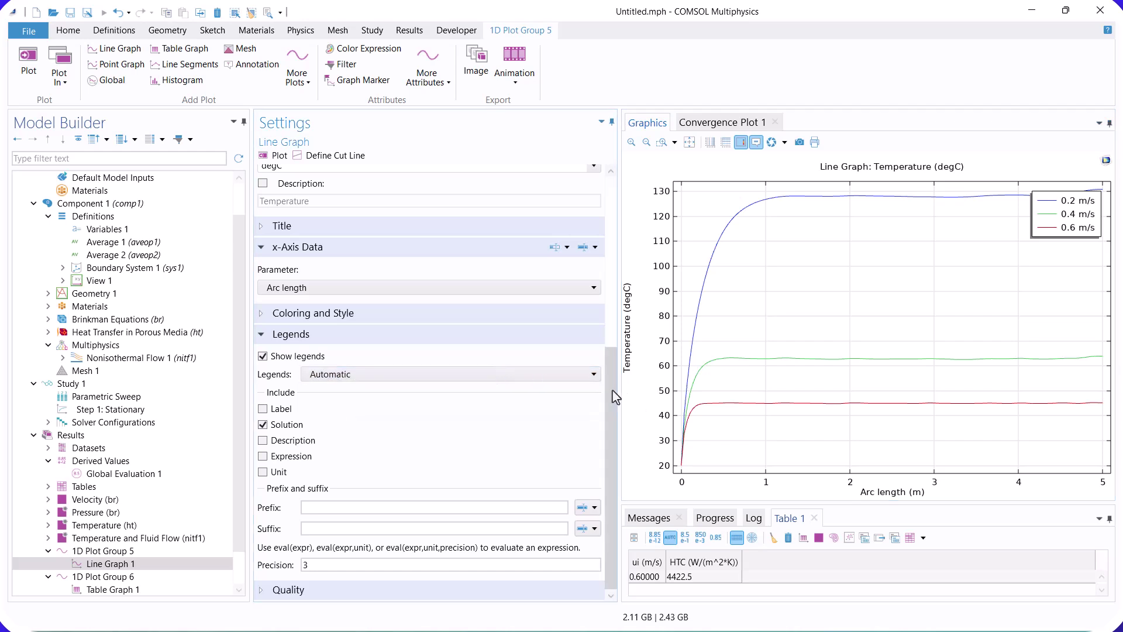
Set the 1D Plot Group 5 legend position to Lower right.
click(151, 553)
drag(609, 406, 600, 568)
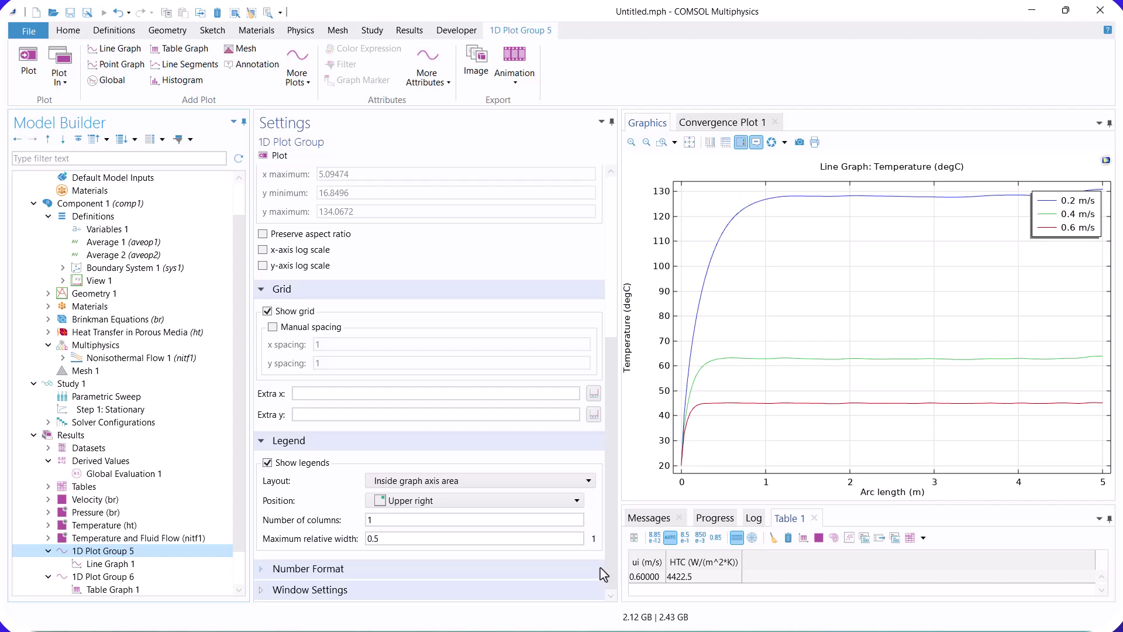
click(484, 503)
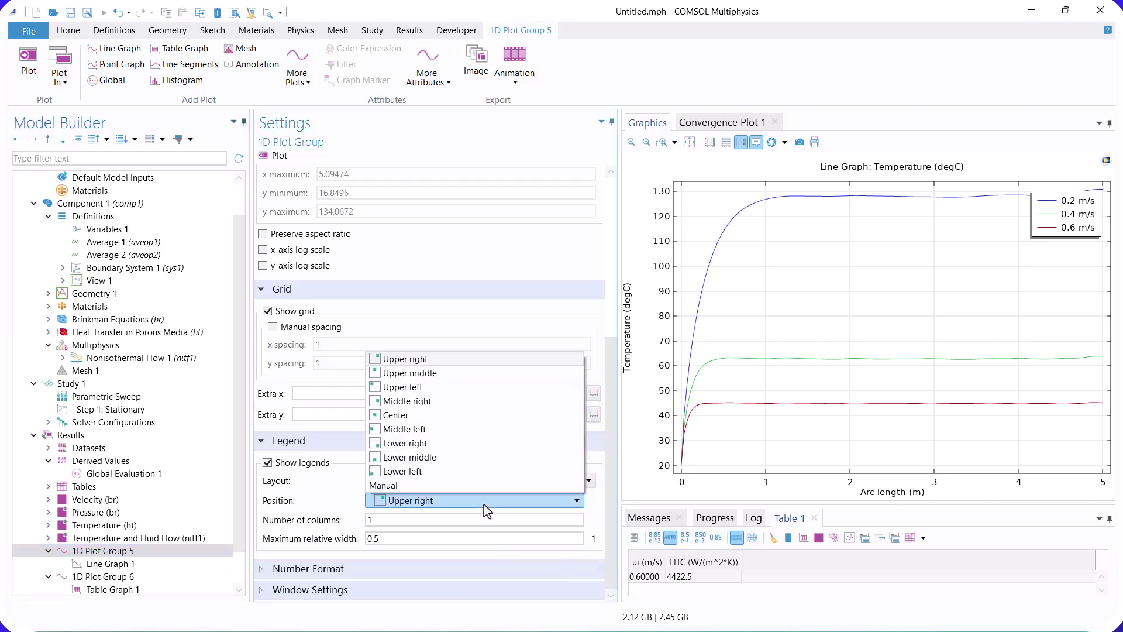
click(478, 472)
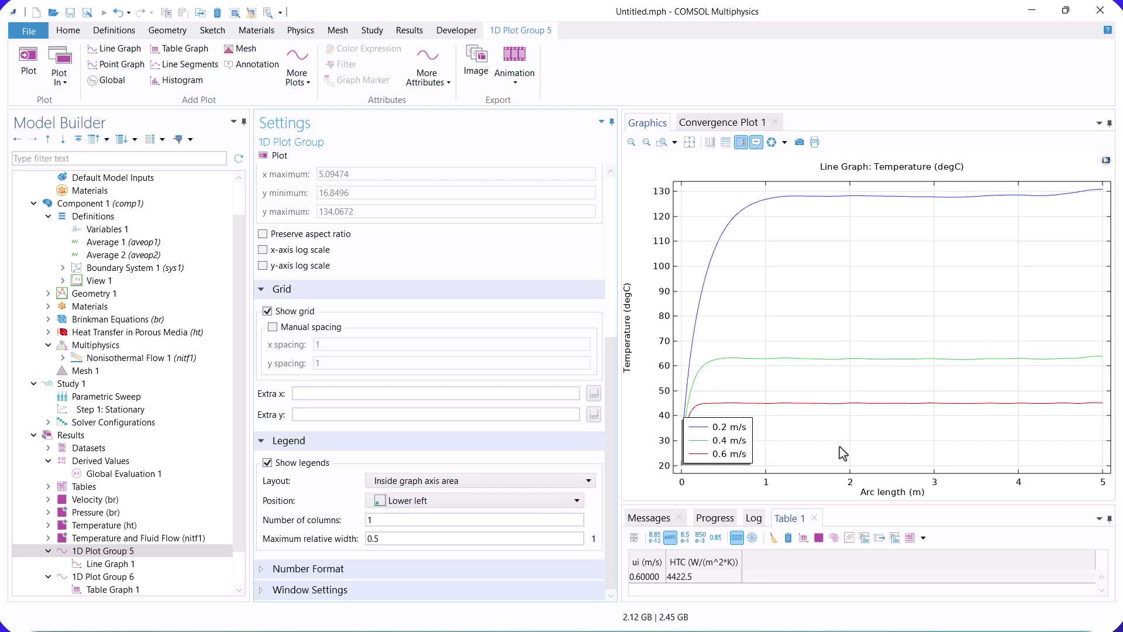
click(453, 501)
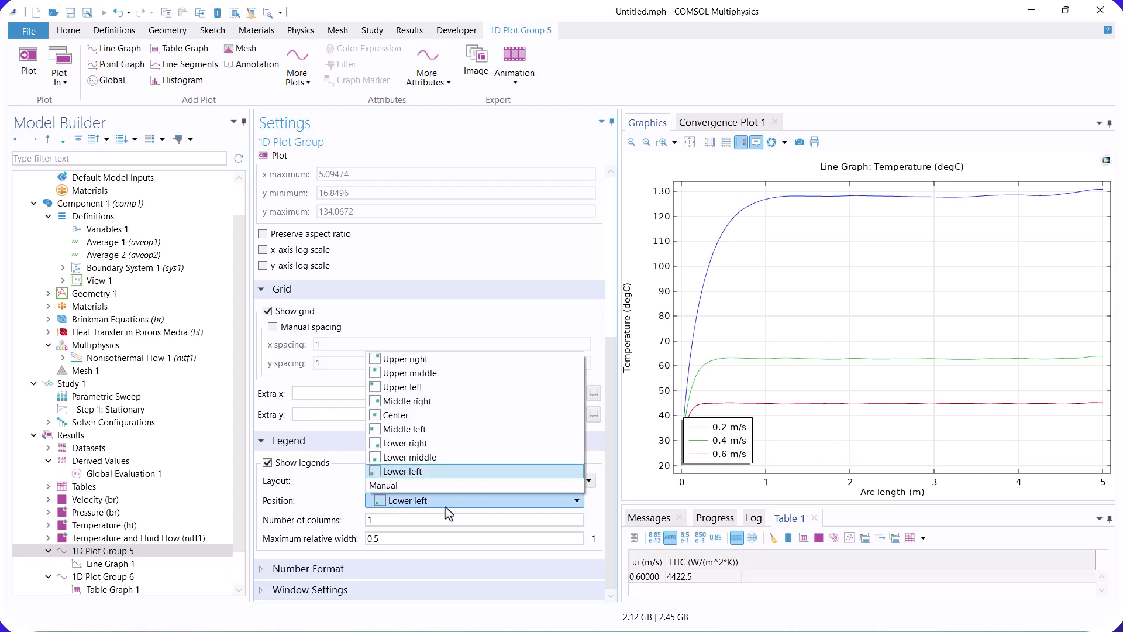
click(448, 449)
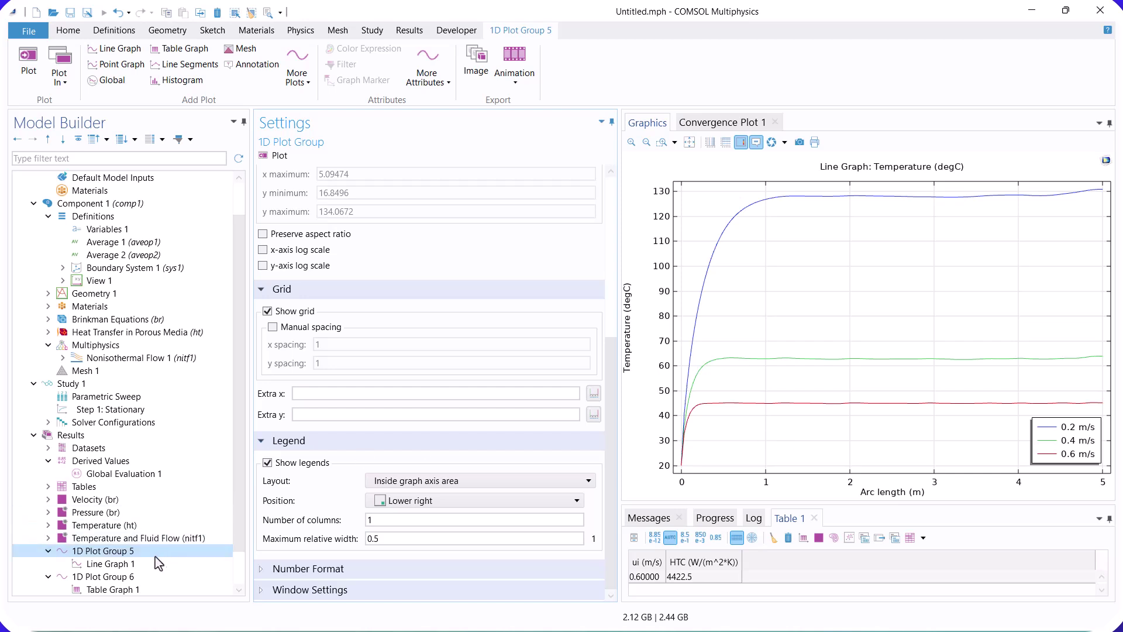
click(135, 589)
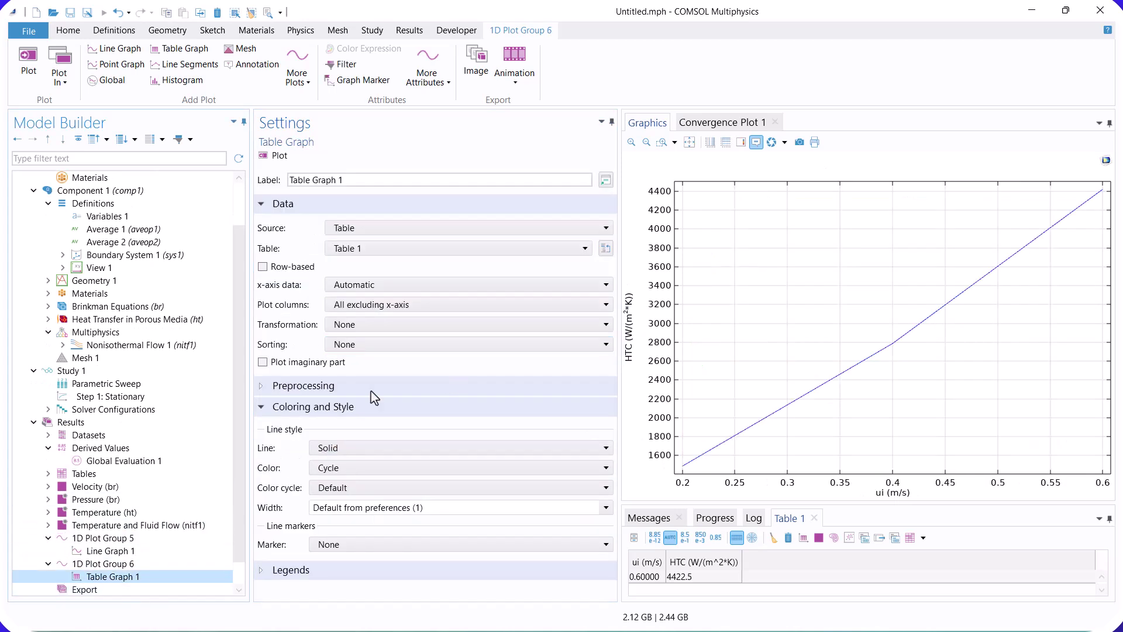
Replot Velocity (br) for the ui = 0.2 m/s parameter value.
click(76, 489)
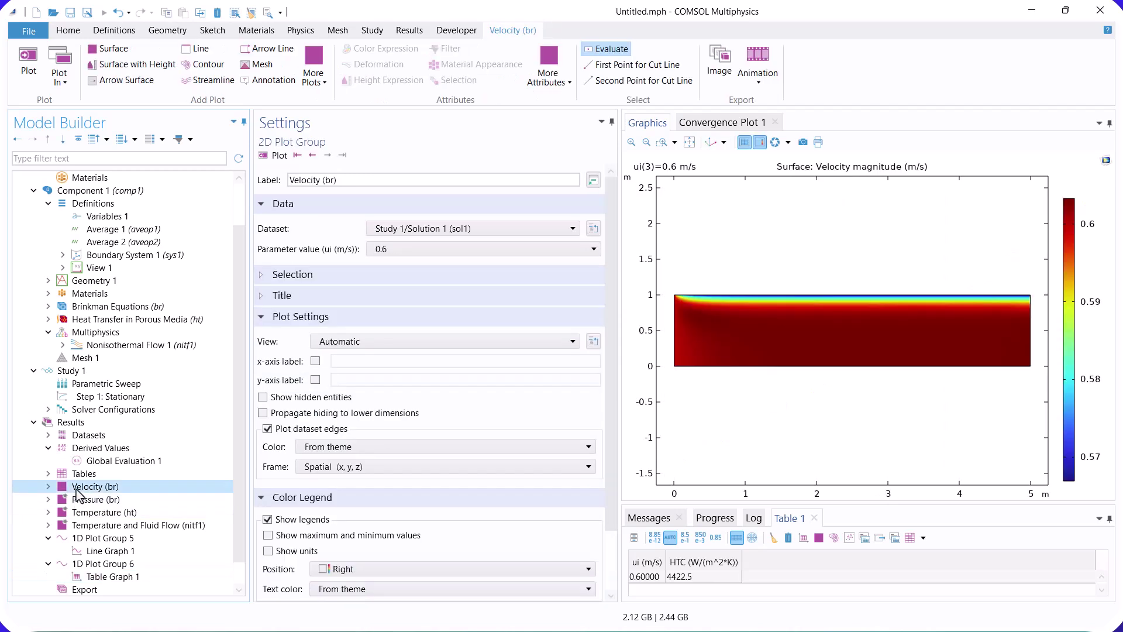
click(393, 251)
click(400, 267)
click(279, 155)
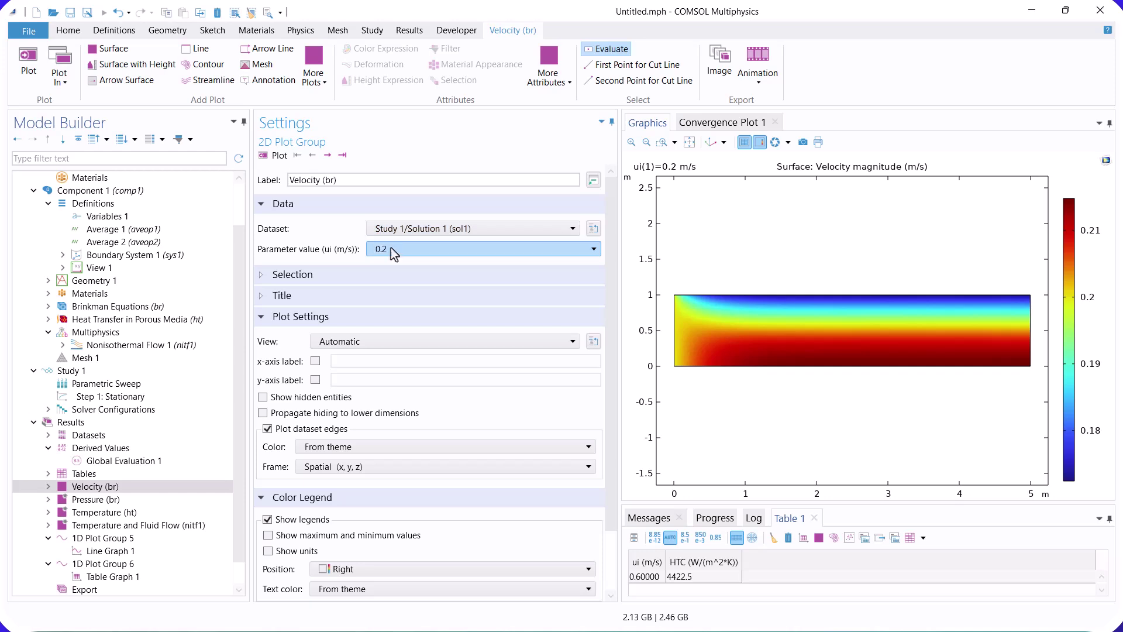